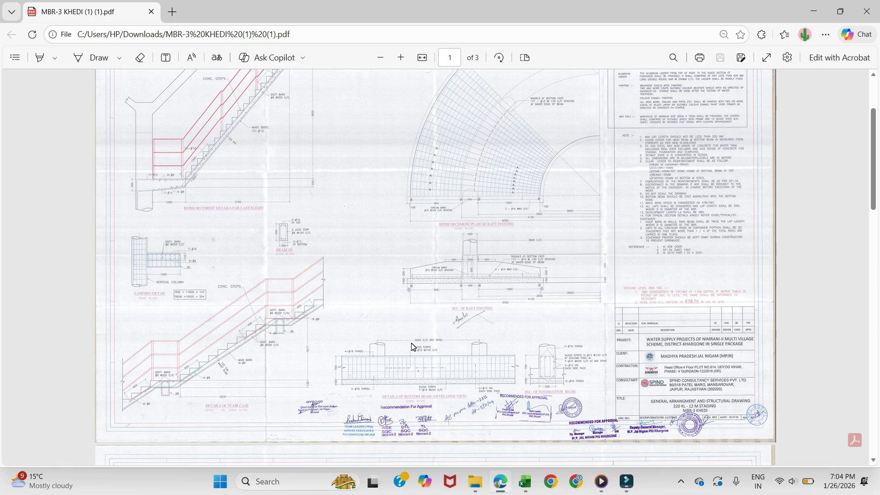
- Examine the title block, bottom beam details and raft footing section on page 1 of the MBR-3 KHEDI drawing
{"action": "scroll", "coordinate": [724, 392], "scroll_direction": "up", "scroll_amount": 3}
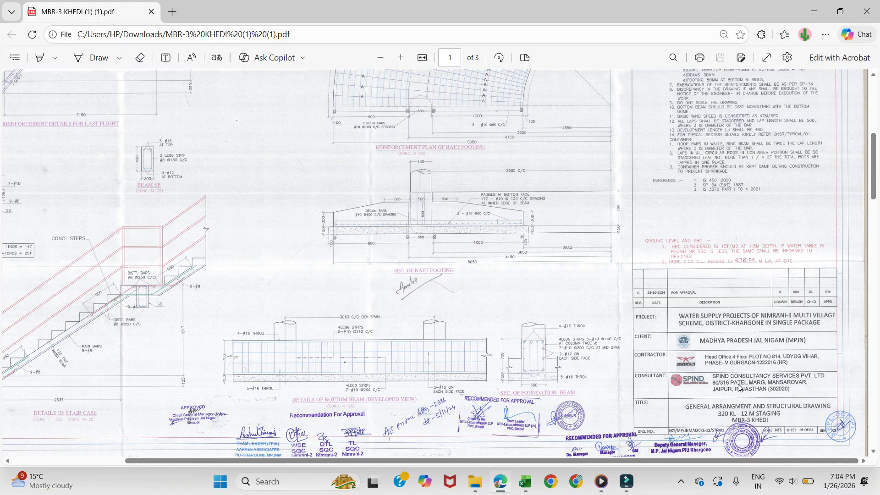
{"action": "scroll", "coordinate": [807, 413], "scroll_direction": "up", "scroll_amount": 5}
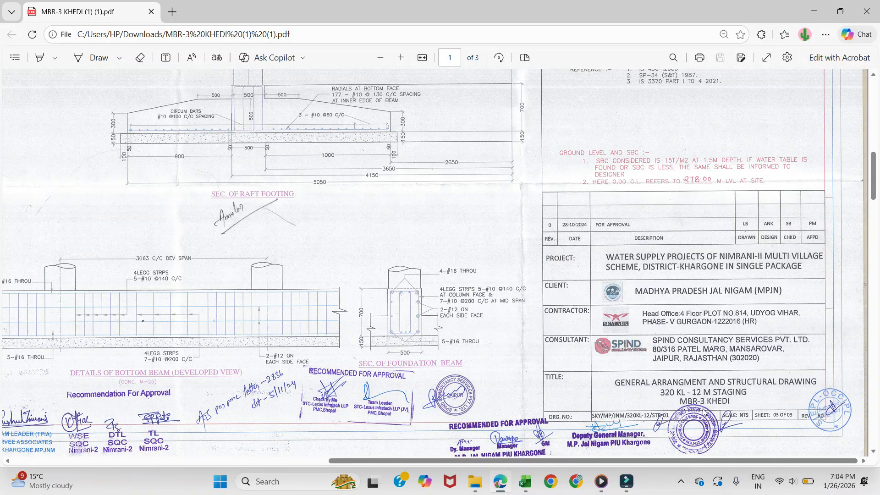
{"action": "scroll", "coordinate": [704, 412], "scroll_direction": "down", "scroll_amount": 3}
{"action": "scroll", "coordinate": [507, 406], "scroll_direction": "up", "scroll_amount": 4}
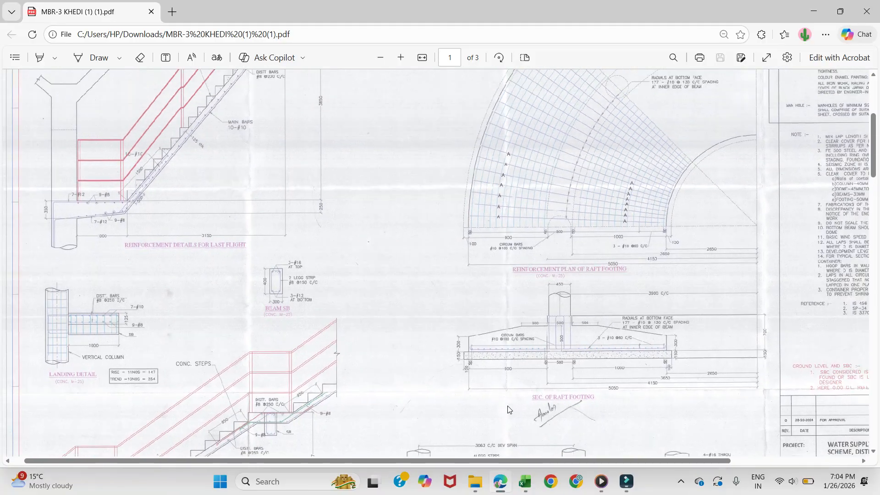
{"action": "scroll", "coordinate": [507, 406], "scroll_direction": "down", "scroll_amount": 3}
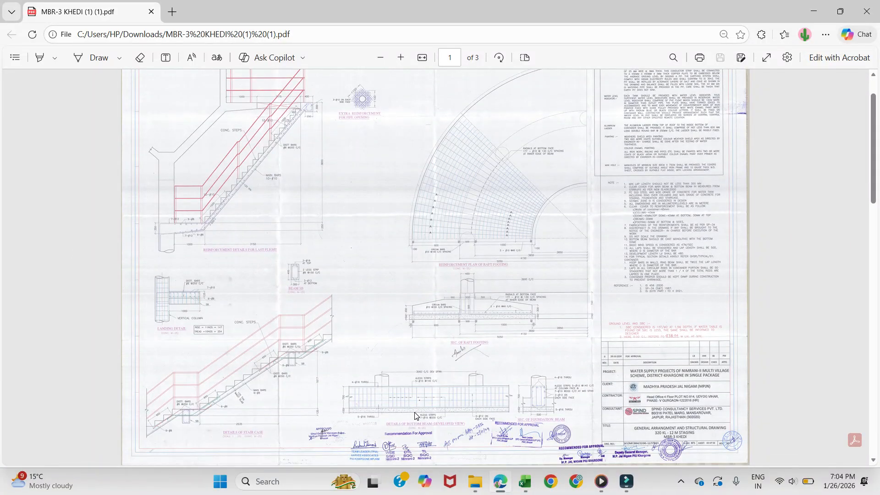
- Look through sheets 2 and 3 of the drawing set, ending at the tank's sectional elevation and staircase level table
{"action": "scroll", "coordinate": [415, 416], "scroll_direction": "down", "scroll_amount": 5}
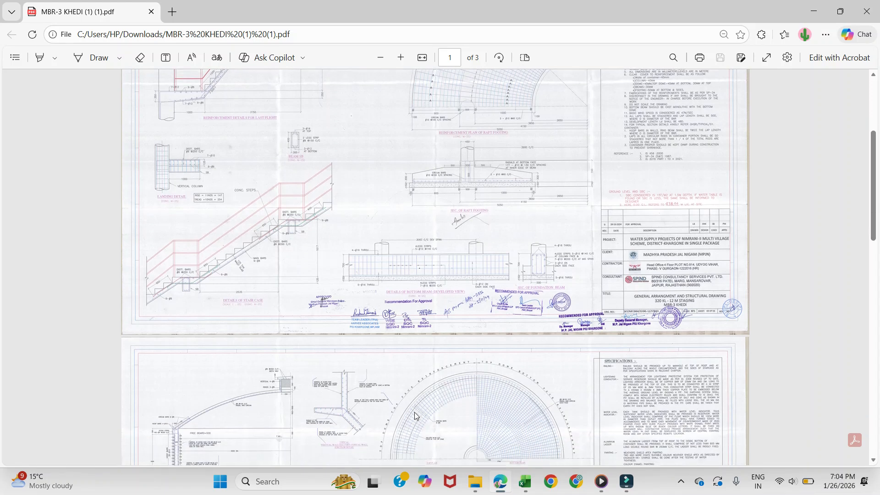
{"action": "scroll", "coordinate": [415, 412], "scroll_direction": "down", "scroll_amount": 2}
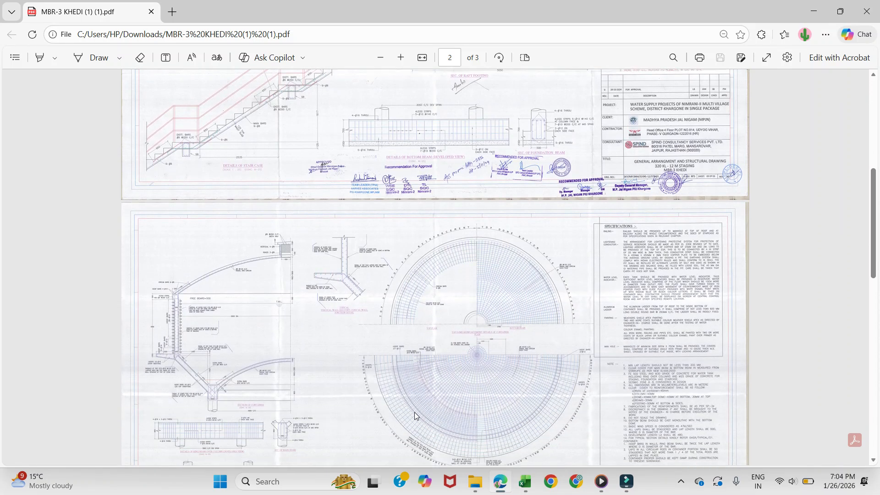
{"action": "scroll", "coordinate": [415, 416], "scroll_direction": "down", "scroll_amount": 5}
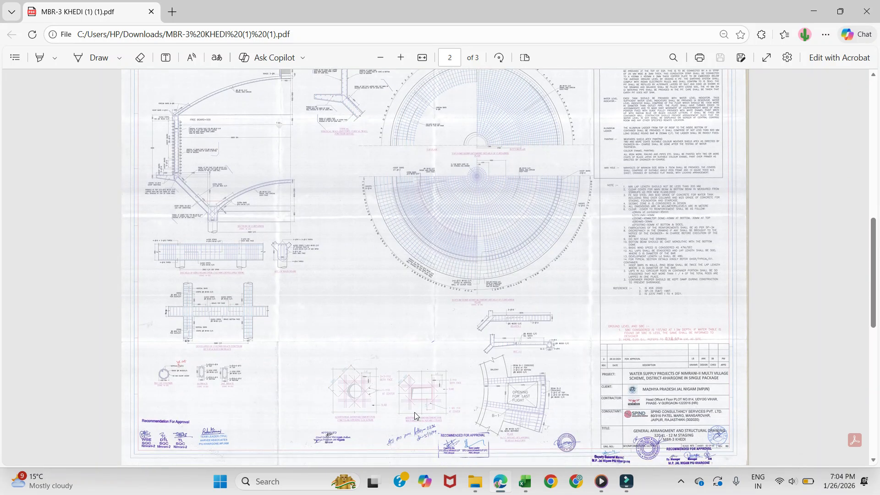
{"action": "scroll", "coordinate": [415, 416], "scroll_direction": "down", "scroll_amount": 5}
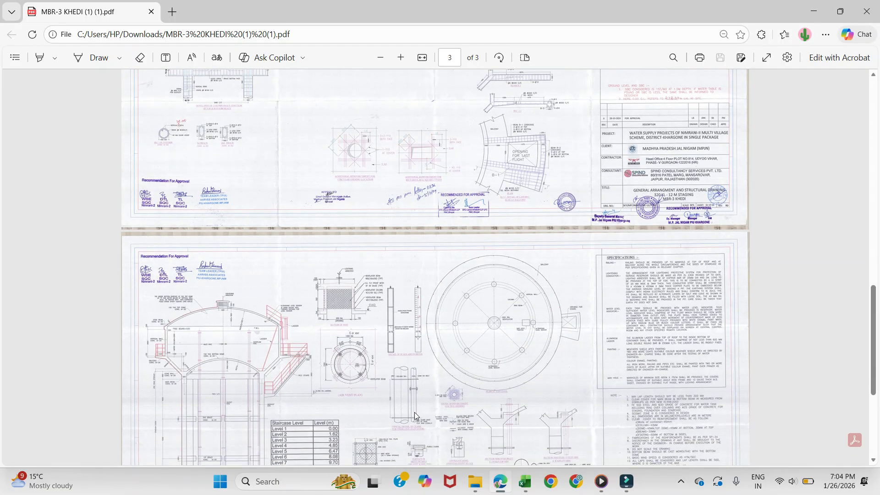
{"action": "scroll", "coordinate": [414, 412], "scroll_direction": "down", "scroll_amount": 3}
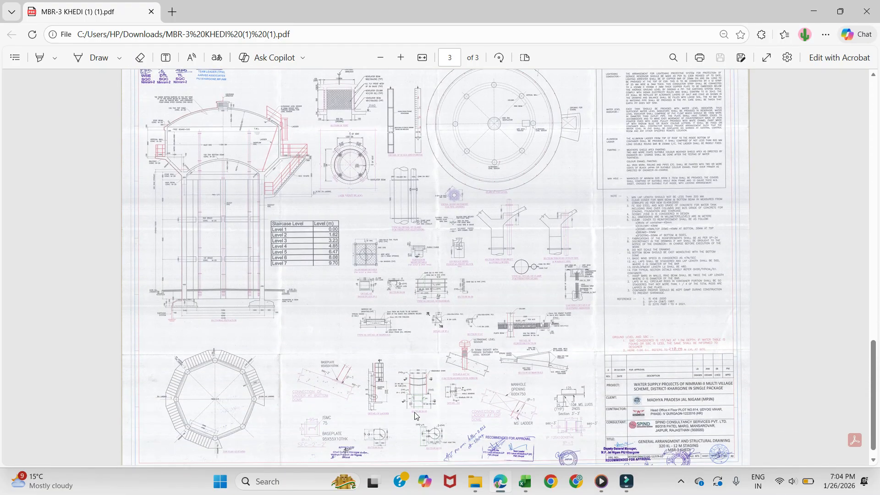
{"action": "scroll", "coordinate": [415, 416], "scroll_direction": "up", "scroll_amount": 1}
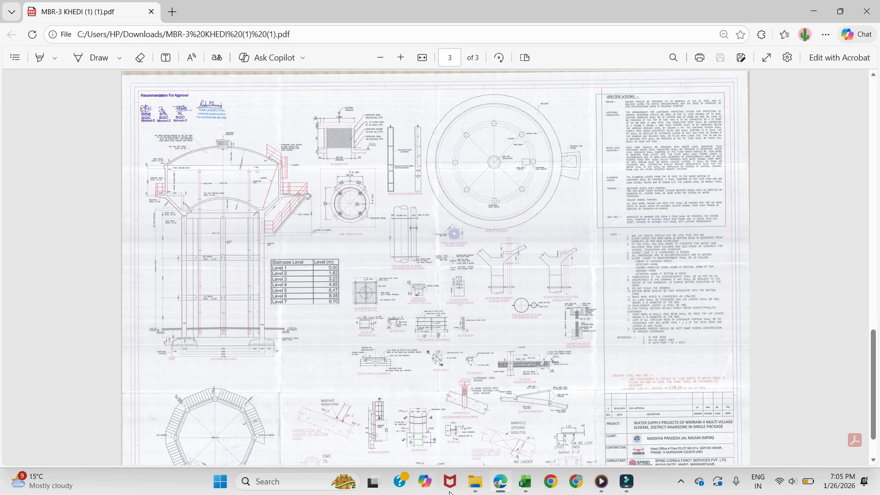
- Switch to the Water Tank_MBR-03.xlsx workbook in Excel and review the quantity table beside the raft footing and dome container sketches
{"action": "mouse_move", "coordinate": [522, 484]}
{"action": "left_click", "coordinate": [560, 429]}
{"action": "scroll", "coordinate": [569, 331], "scroll_direction": "right", "scroll_amount": 3}
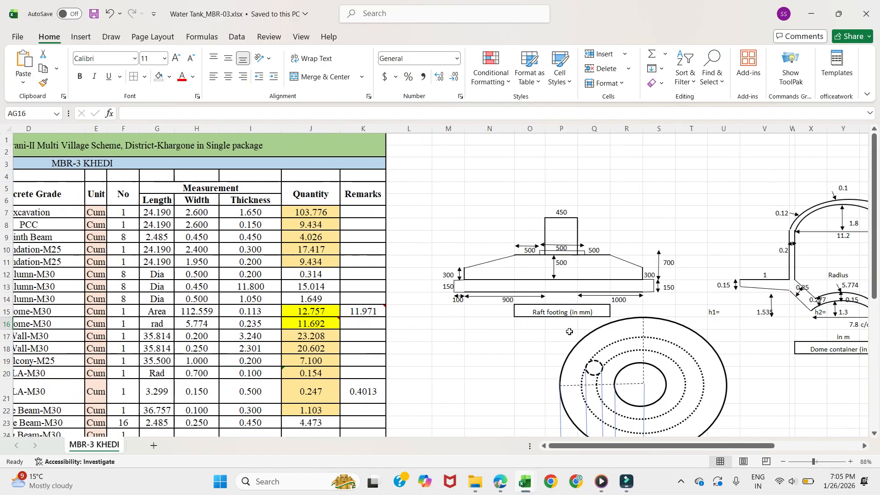
{"action": "scroll", "coordinate": [570, 331], "scroll_direction": "right", "scroll_amount": 3}
{"action": "scroll", "coordinate": [628, 381], "scroll_direction": "down", "scroll_amount": 3}
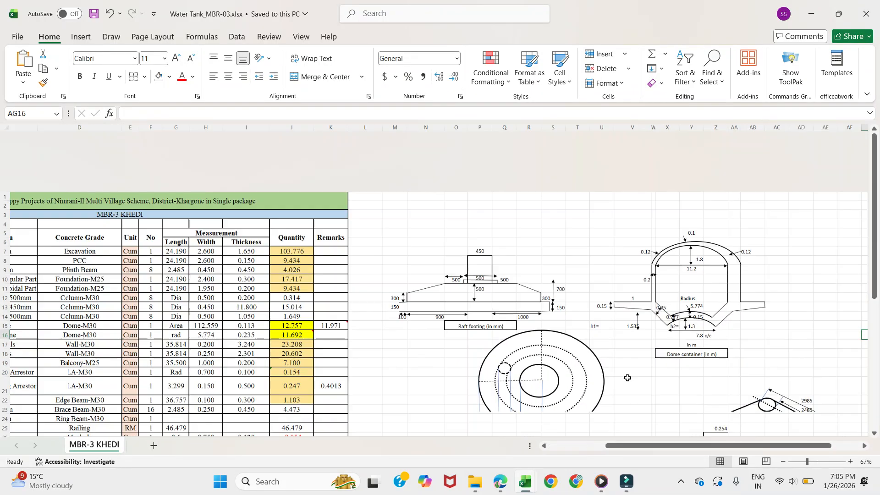
{"action": "scroll", "coordinate": [629, 380], "scroll_direction": "right", "scroll_amount": 2}
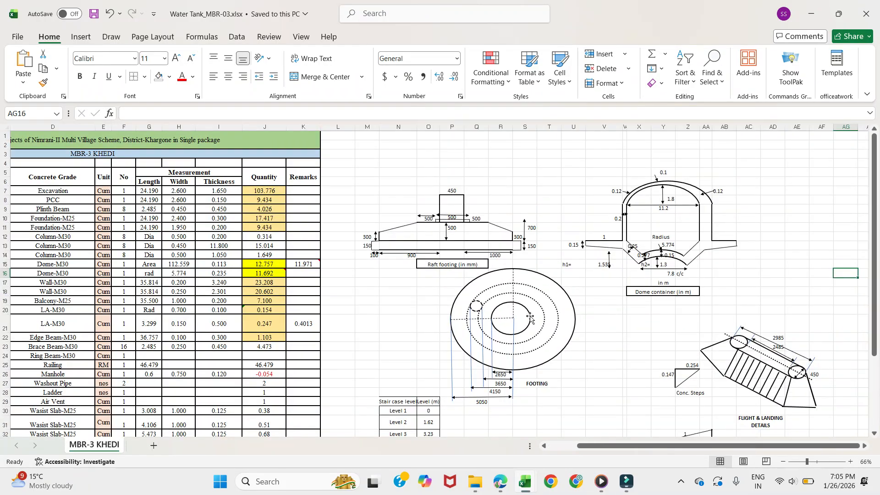
{"action": "scroll", "coordinate": [407, 327], "scroll_direction": "left", "scroll_amount": 3}
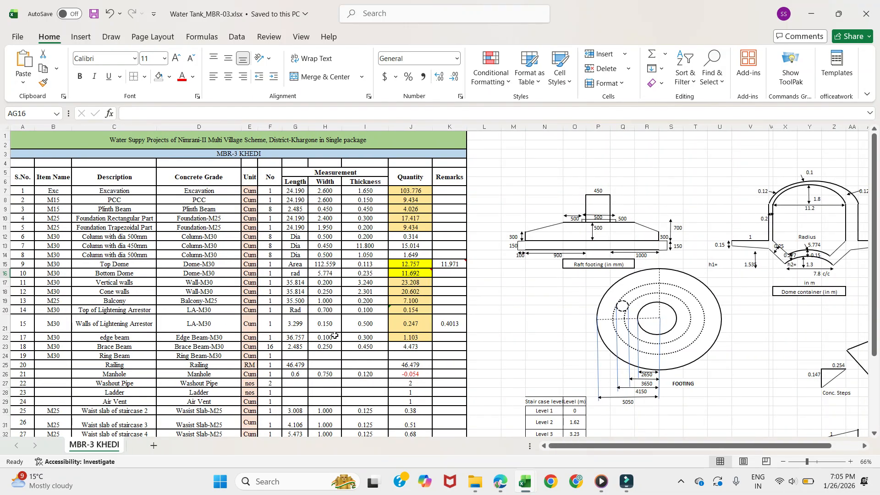
{"action": "scroll", "coordinate": [341, 334], "scroll_direction": "up", "scroll_amount": 4, "text": "ctrl"}
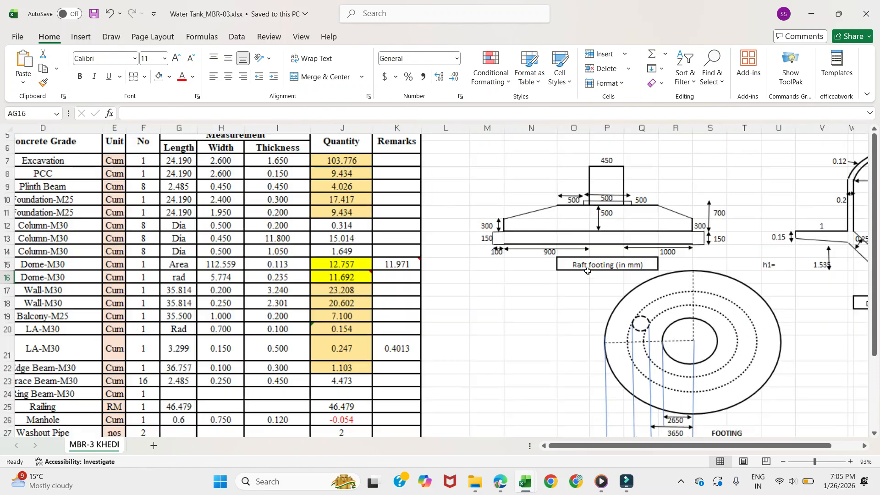
{"action": "scroll", "coordinate": [589, 272], "scroll_direction": "up", "scroll_amount": 1}
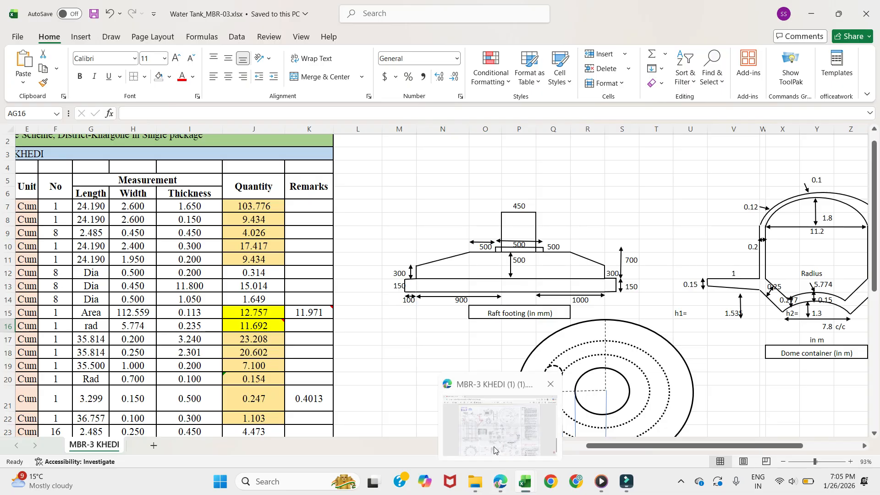
- Switch back to the drawing PDF in Edge and examine the sectional elevation on page 3, from the footings up to the domes
{"action": "left_click", "coordinate": [501, 481]}
{"action": "scroll", "coordinate": [235, 304], "scroll_direction": "up", "scroll_amount": 5}
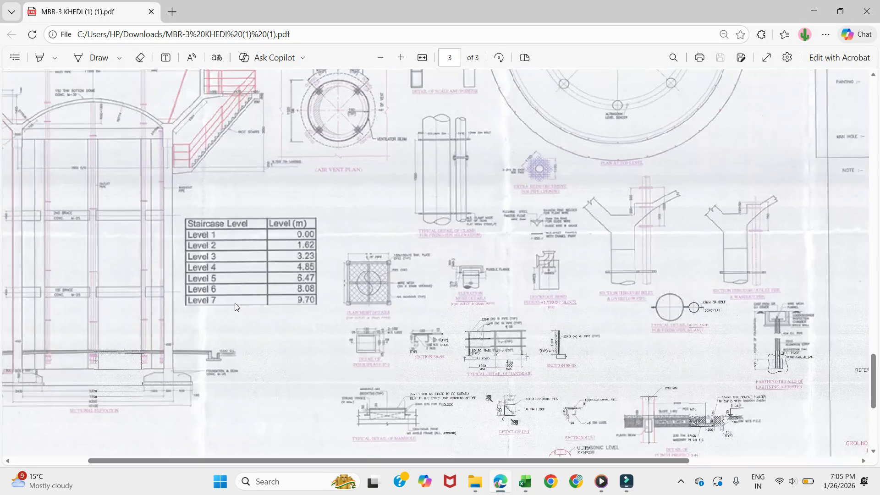
{"action": "scroll", "coordinate": [235, 303], "scroll_direction": "up", "scroll_amount": 2}
{"action": "scroll", "coordinate": [235, 303], "scroll_direction": "left", "scroll_amount": 3}
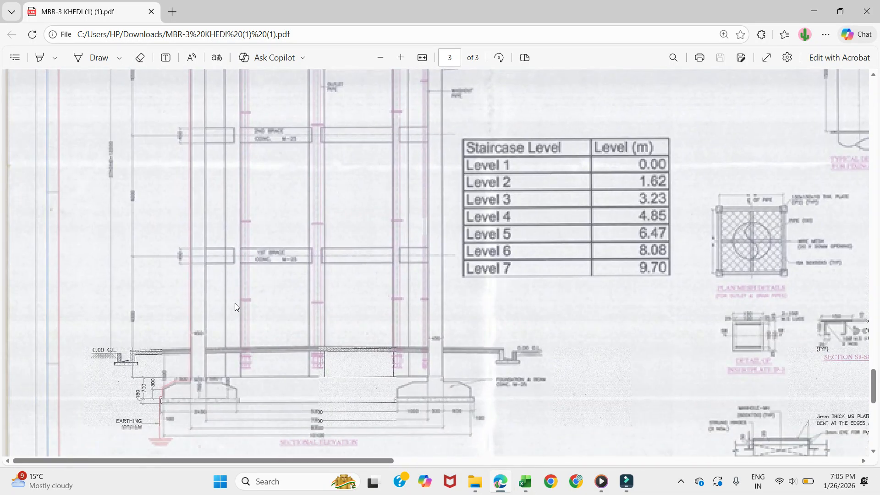
{"action": "scroll", "coordinate": [216, 359], "scroll_direction": "down", "scroll_amount": 1}
{"action": "scroll", "coordinate": [216, 360], "scroll_direction": "up", "scroll_amount": 4}
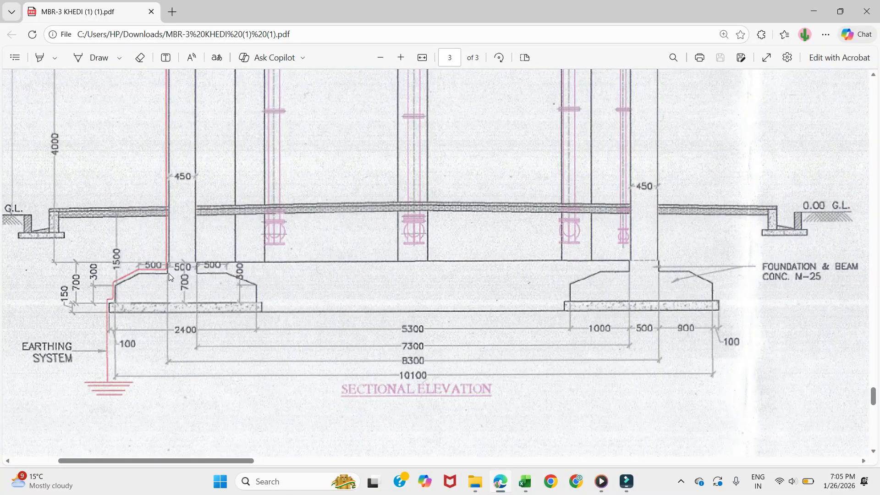
{"action": "scroll", "coordinate": [206, 275], "scroll_direction": "up", "scroll_amount": 4}
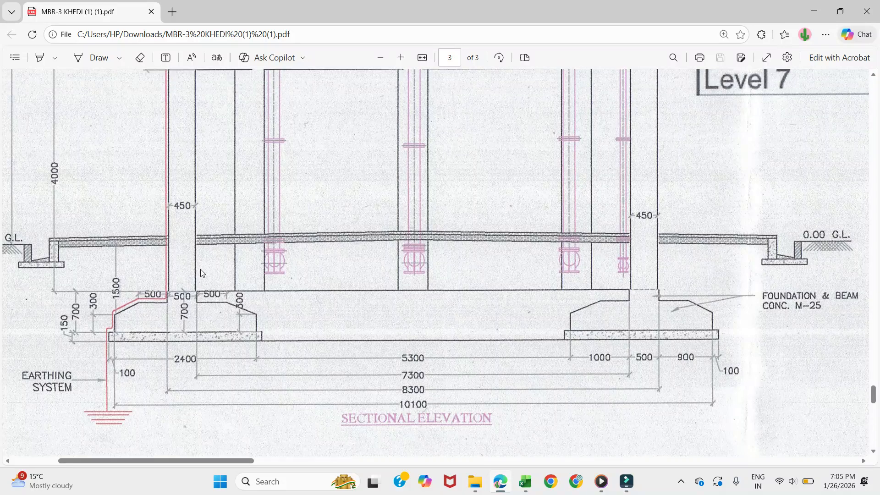
{"action": "scroll", "coordinate": [186, 196], "scroll_direction": "up", "scroll_amount": 15}
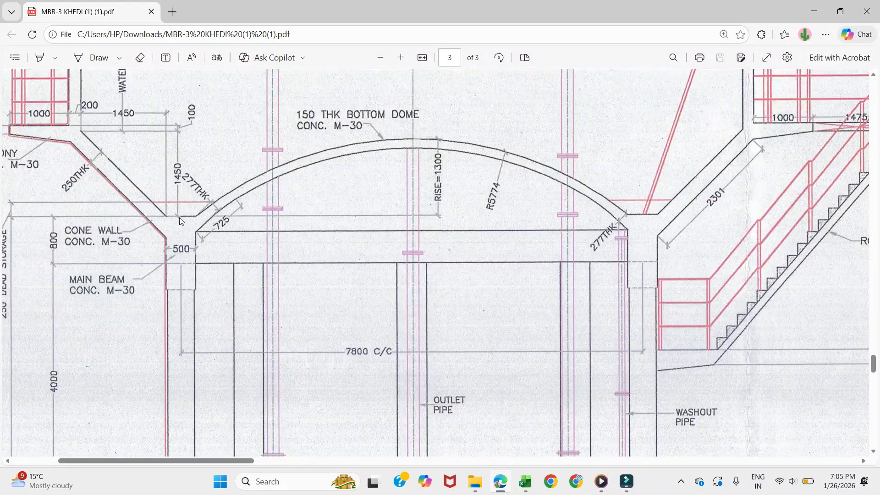
{"action": "scroll", "coordinate": [239, 287], "scroll_direction": "down", "scroll_amount": 3}
{"action": "scroll", "coordinate": [384, 321], "scroll_direction": "down", "scroll_amount": 2}
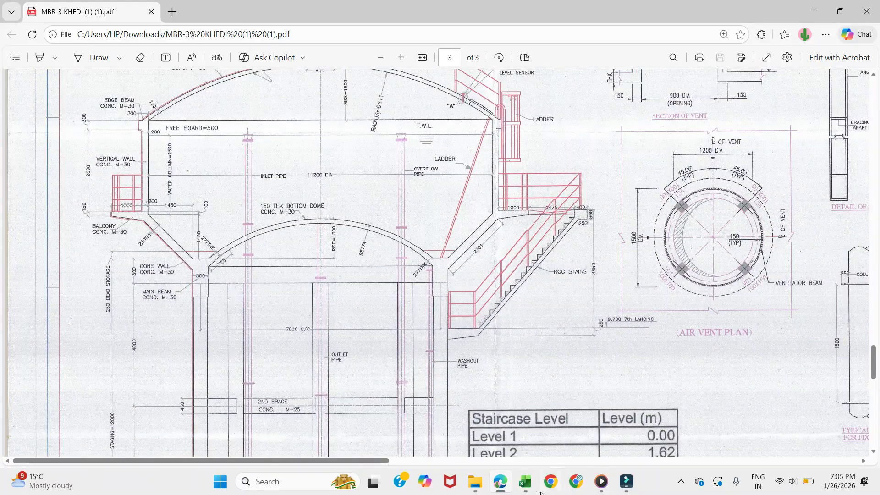
- Return to the Water Tank_MBR-03.xlsx workbook in Excel and inspect the raft footing section and circular footing plan sketches
{"action": "mouse_move", "coordinate": [525, 481]}
{"action": "left_click", "coordinate": [554, 425]}
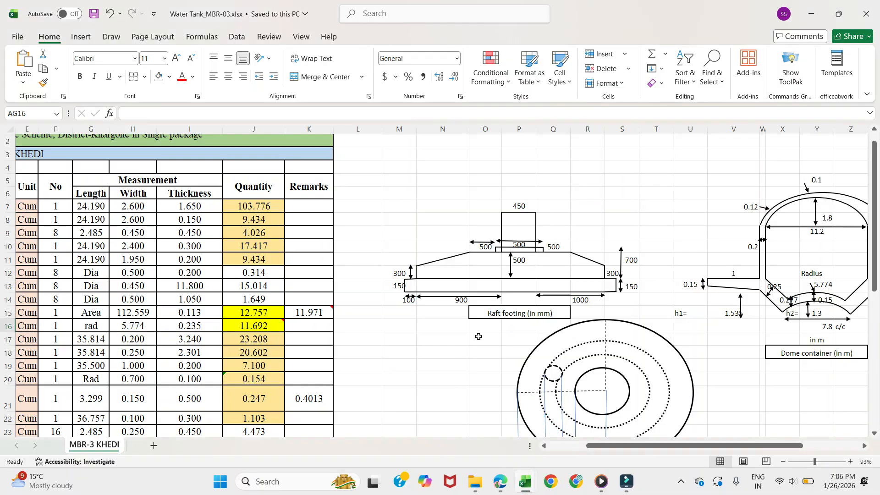
{"action": "scroll", "coordinate": [514, 380], "scroll_direction": "right", "scroll_amount": 3}
{"action": "scroll", "coordinate": [479, 337], "scroll_direction": "down", "scroll_amount": 3}
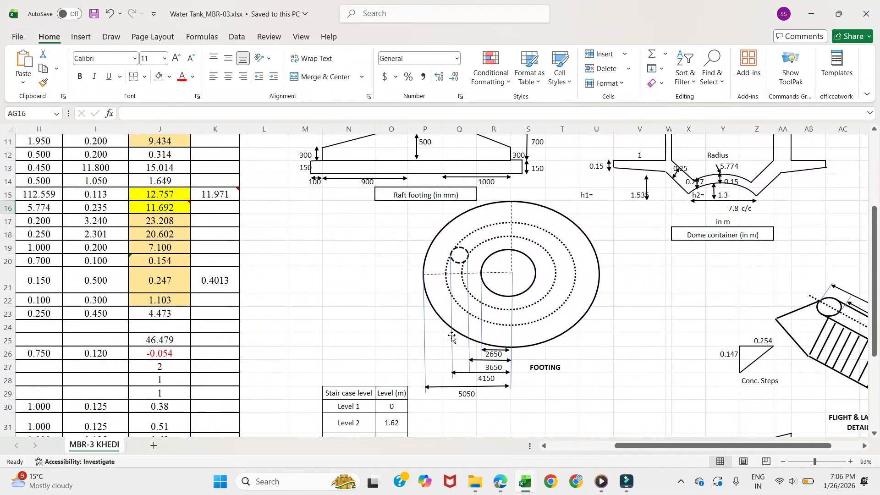
- Switch to the drawing PDF in Edge and examine the reinforcement plan and section of the raft footing on page 1
{"action": "left_click", "coordinate": [501, 440]}
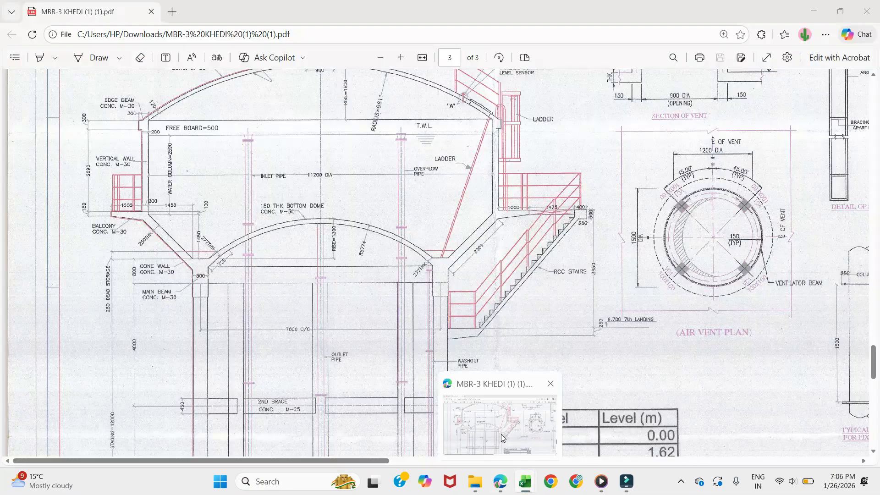
{"action": "scroll", "coordinate": [528, 272], "scroll_direction": "down", "scroll_amount": 3}
{"action": "scroll", "coordinate": [607, 170], "scroll_direction": "up", "scroll_amount": 10}
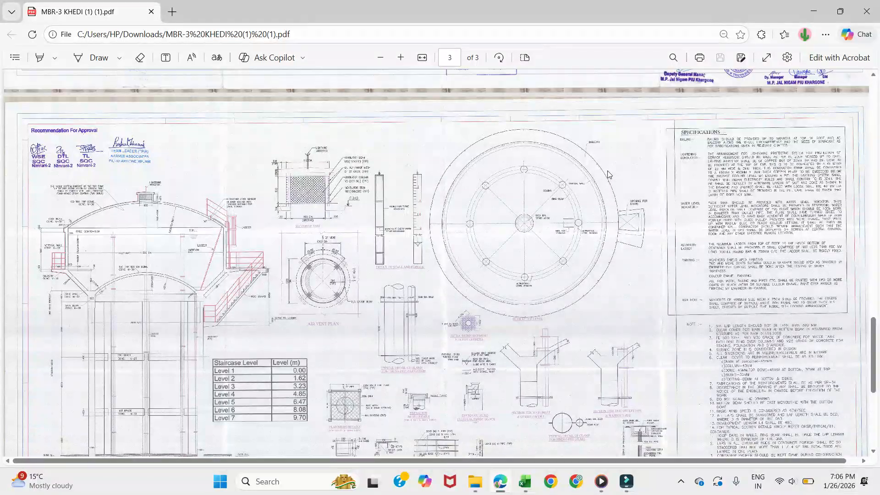
{"action": "scroll", "coordinate": [608, 174], "scroll_direction": "up", "scroll_amount": 10}
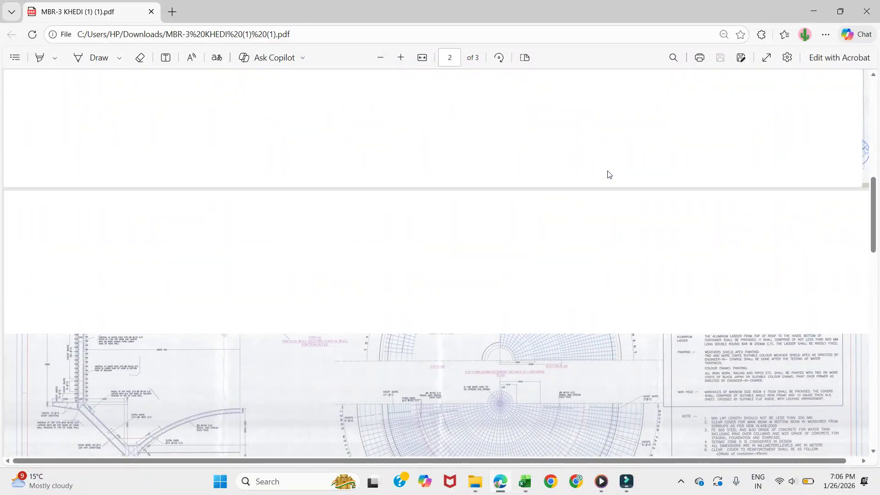
{"action": "scroll", "coordinate": [608, 175], "scroll_direction": "up", "scroll_amount": 5}
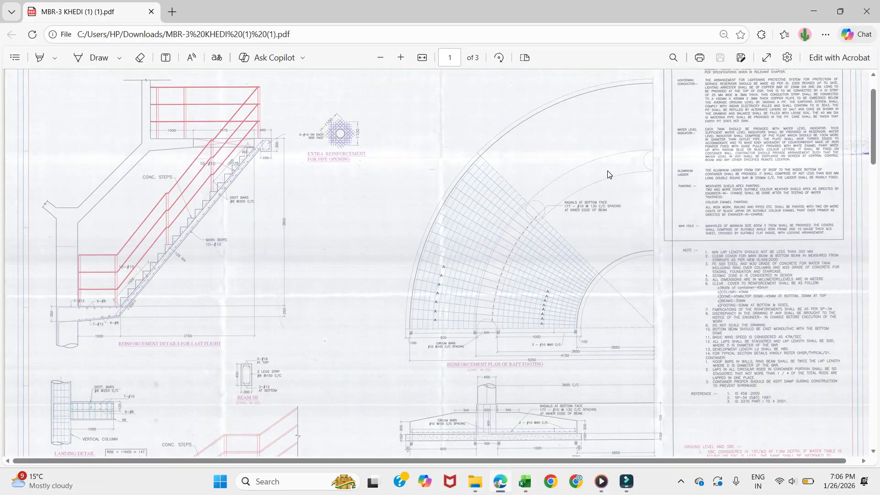
{"action": "scroll", "coordinate": [608, 174], "scroll_direction": "down", "scroll_amount": 2}
{"action": "scroll", "coordinate": [602, 174], "scroll_direction": "right", "scroll_amount": 1}
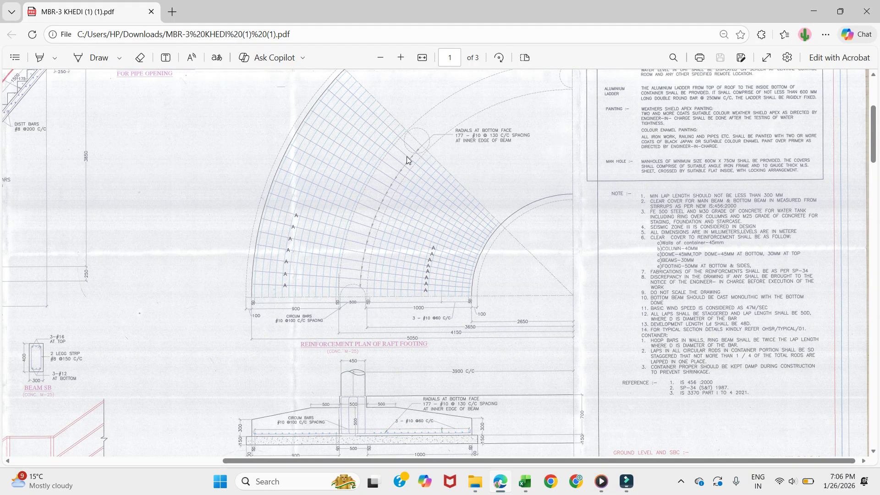
{"action": "scroll", "coordinate": [442, 353], "scroll_direction": "up", "scroll_amount": 3, "text": "ctrl"}
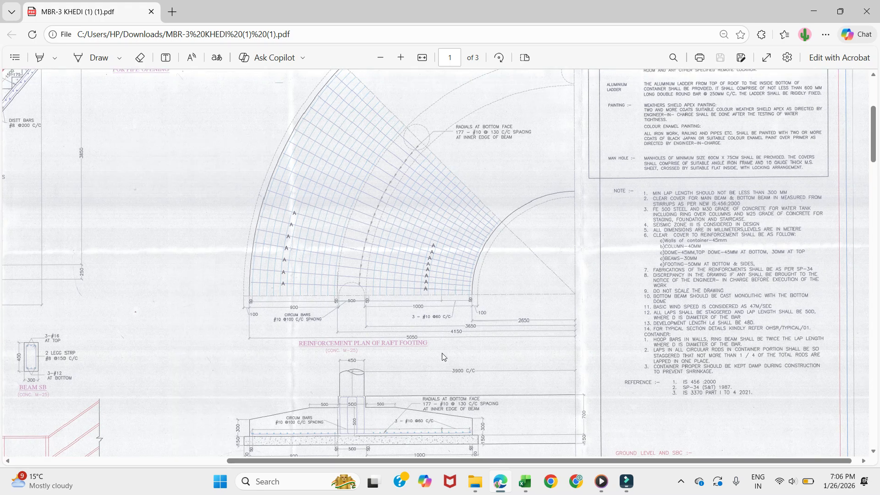
{"action": "scroll", "coordinate": [442, 353], "scroll_direction": "down", "scroll_amount": 1}
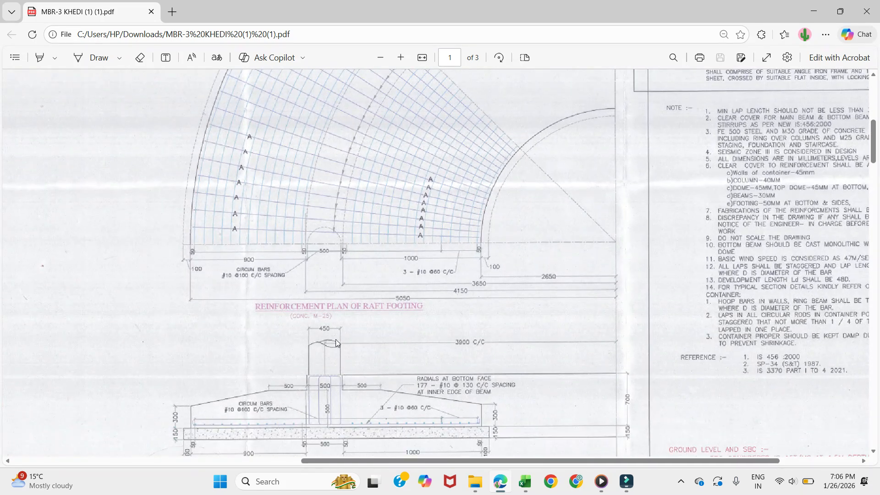
- Switch to the Water Tank_MBR-03.xlsx workbook in Excel and compare the footing plan sketch's radii with the drawing
{"action": "mouse_move", "coordinate": [527, 486]}
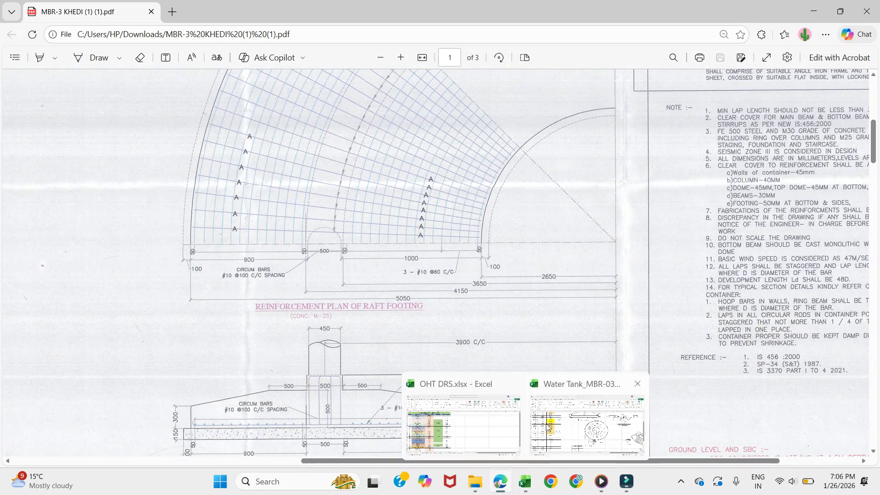
{"action": "left_click", "coordinate": [565, 420]}
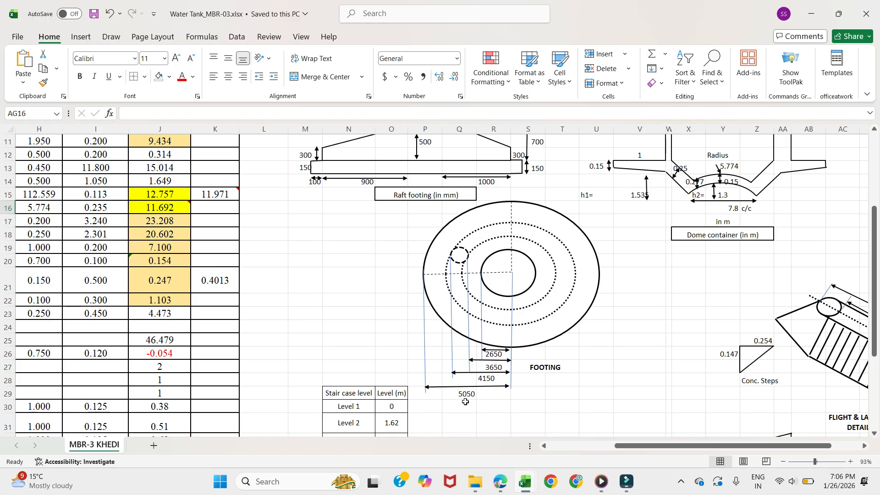
{"action": "scroll", "coordinate": [490, 404], "scroll_direction": "down", "scroll_amount": 1}
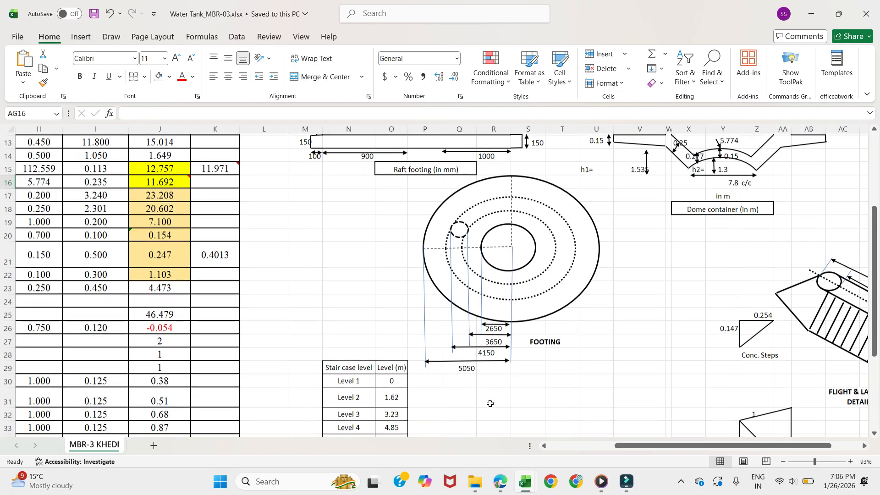
{"action": "scroll", "coordinate": [534, 340], "scroll_direction": "up", "scroll_amount": 3}
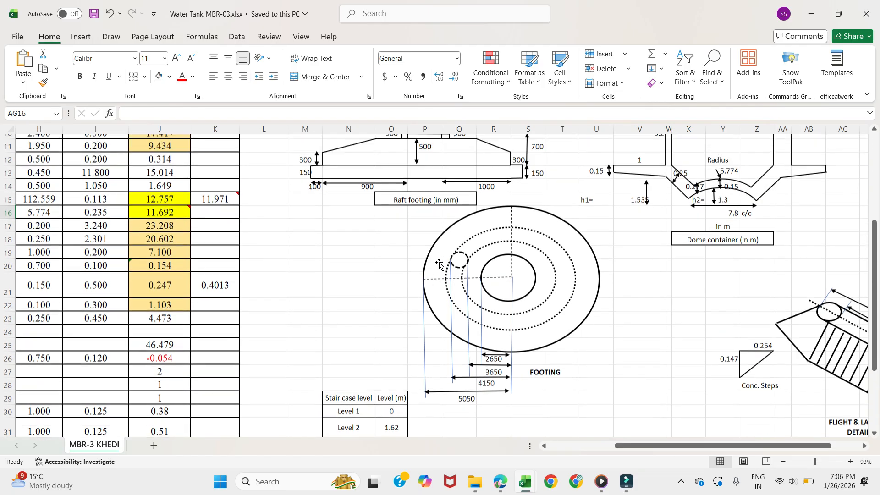
- Examine the Dome container sketch beside the quantity table, covering its domes, walls, balcony and bottom cone dimensions
{"action": "scroll", "coordinate": [442, 340], "scroll_direction": "down", "scroll_amount": 4}
{"action": "scroll", "coordinate": [560, 322], "scroll_direction": "right", "scroll_amount": 3}
{"action": "scroll", "coordinate": [560, 322], "scroll_direction": "up", "scroll_amount": 5}
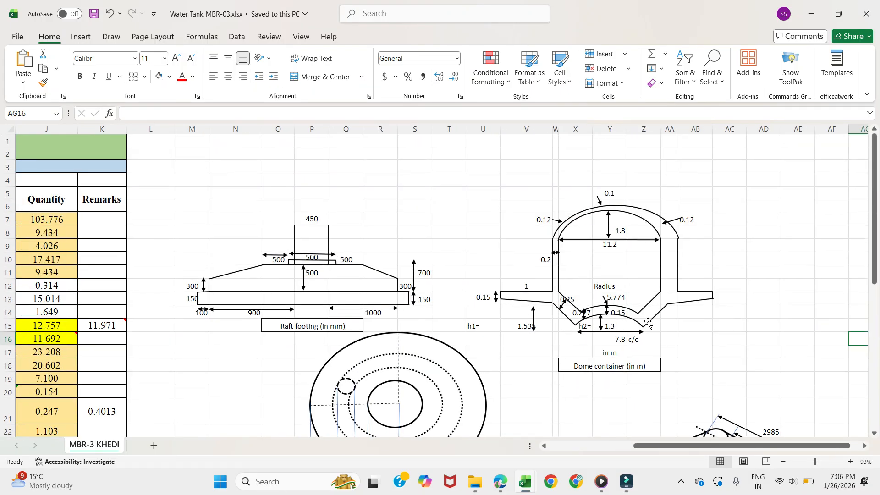
{"action": "scroll", "coordinate": [609, 280], "scroll_direction": "down", "scroll_amount": 1}
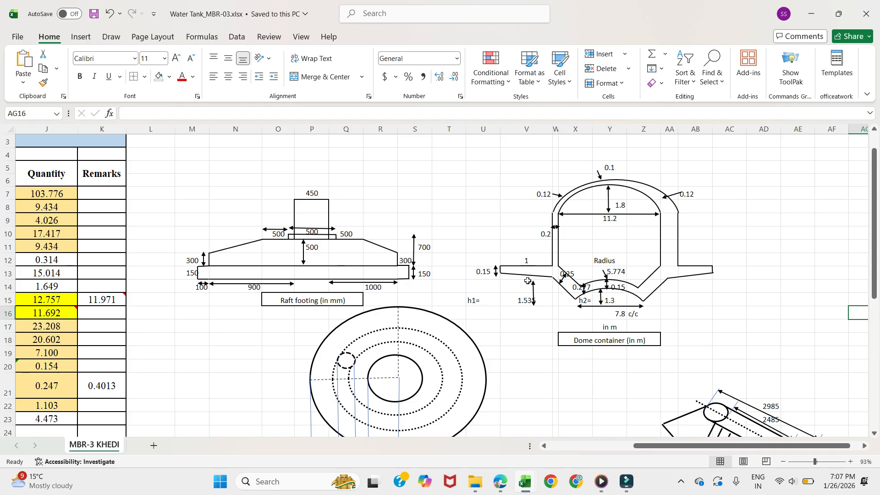
{"action": "scroll", "coordinate": [564, 276], "scroll_direction": "down", "scroll_amount": 3}
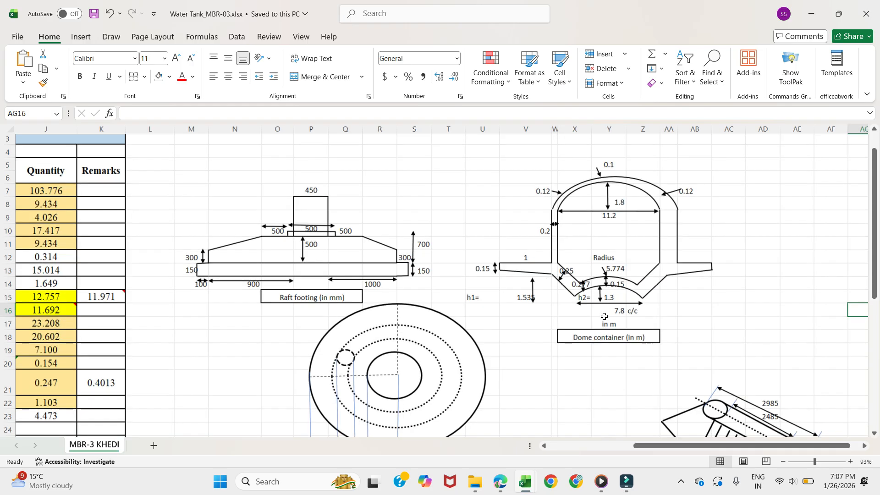
- Examine the staircase sketches for concrete steps, flight and landing details, along with the staircase level table
{"action": "scroll", "coordinate": [643, 337], "scroll_direction": "down", "scroll_amount": 2}
{"action": "scroll", "coordinate": [671, 401], "scroll_direction": "right", "scroll_amount": 2}
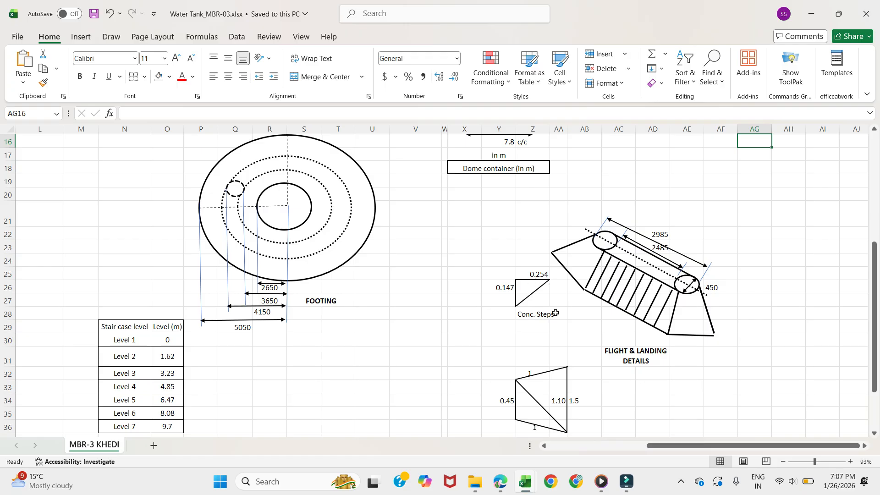
{"action": "scroll", "coordinate": [555, 314], "scroll_direction": "down", "scroll_amount": 3}
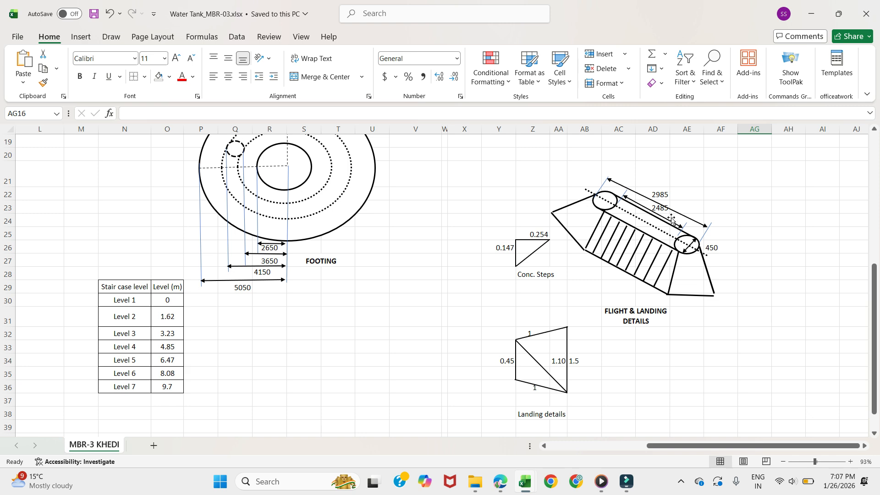
{"action": "scroll", "coordinate": [658, 235], "scroll_direction": "down", "scroll_amount": 3, "text": "ctrl"}
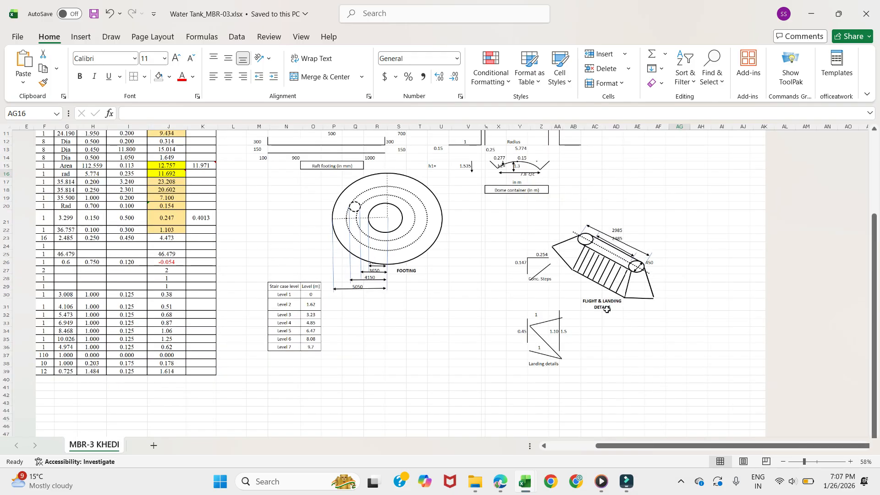
{"action": "scroll", "coordinate": [399, 342], "scroll_direction": "up", "scroll_amount": 3, "text": "ctrl"}
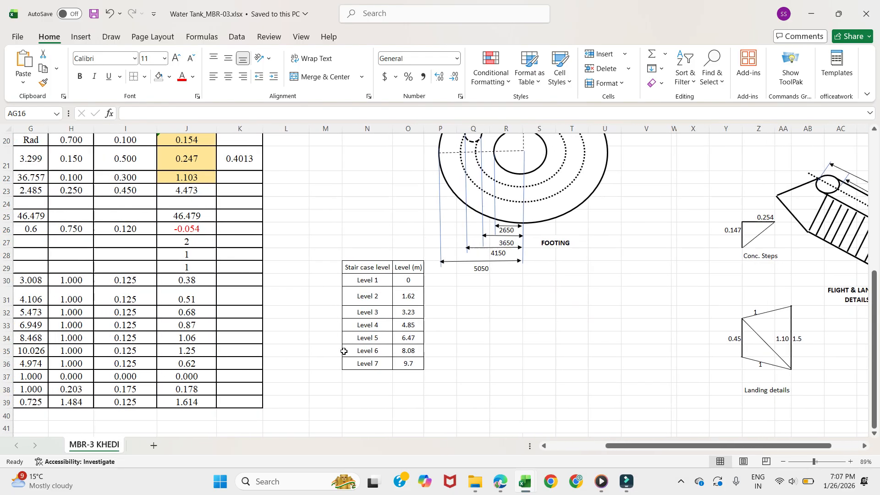
{"action": "double_click", "coordinate": [393, 131]}
{"action": "scroll", "coordinate": [386, 328], "scroll_direction": "left", "scroll_amount": 3}
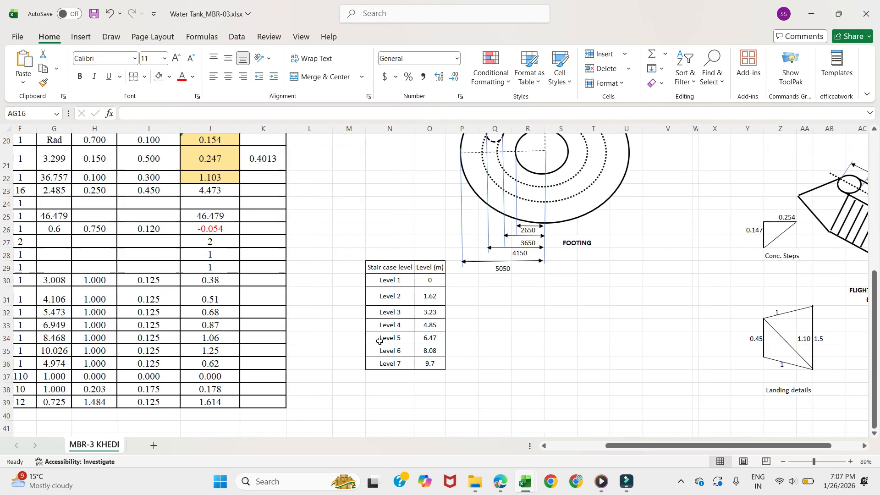
- Inspect the Excavation length formula in G7 and trace its referenced radii on the footing plan sketch, leaving the formula unchanged
{"action": "scroll", "coordinate": [383, 334], "scroll_direction": "up", "scroll_amount": 6}
{"action": "scroll", "coordinate": [380, 341], "scroll_direction": "left", "scroll_amount": 2}
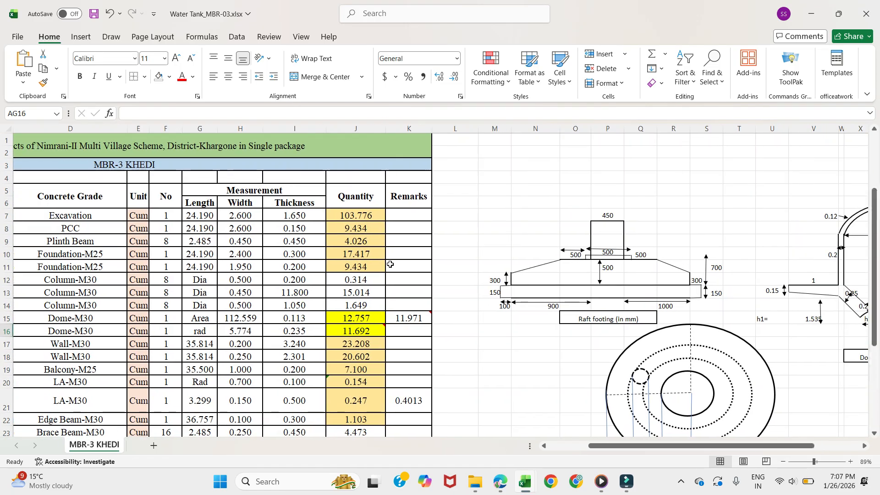
{"action": "left_click", "coordinate": [200, 216]}
{"action": "left_click", "coordinate": [309, 114]}
{"action": "scroll", "coordinate": [499, 328], "scroll_direction": "right", "scroll_amount": 3}
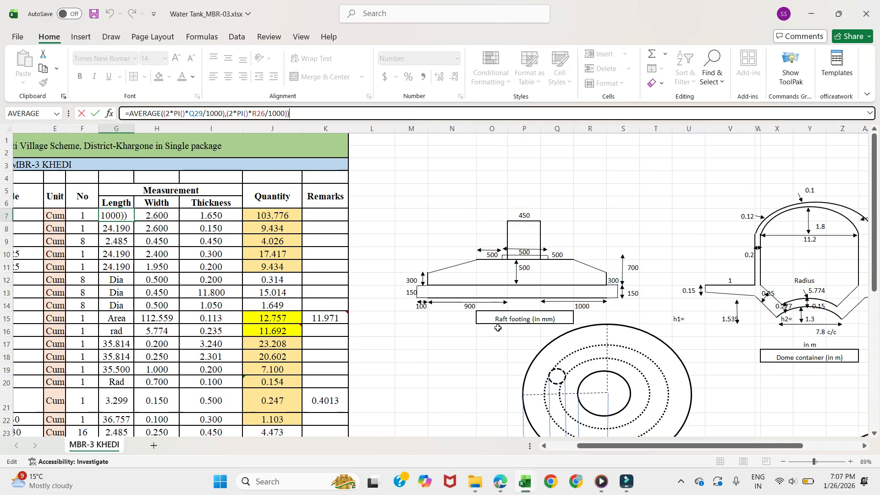
{"action": "scroll", "coordinate": [498, 328], "scroll_direction": "down", "scroll_amount": 4}
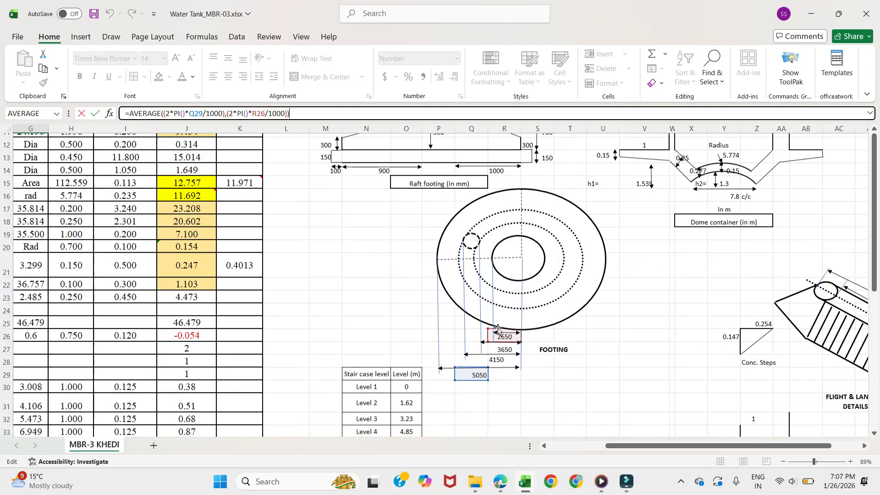
{"action": "scroll", "coordinate": [405, 325], "scroll_direction": "left", "scroll_amount": 3}
{"action": "scroll", "coordinate": [389, 328], "scroll_direction": "up", "scroll_amount": 2}
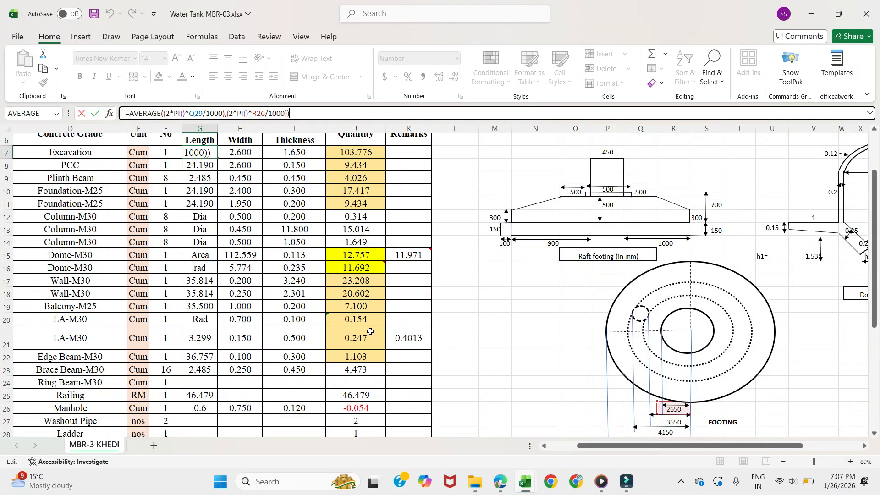
{"action": "scroll", "coordinate": [545, 314], "scroll_direction": "down", "scroll_amount": 2}
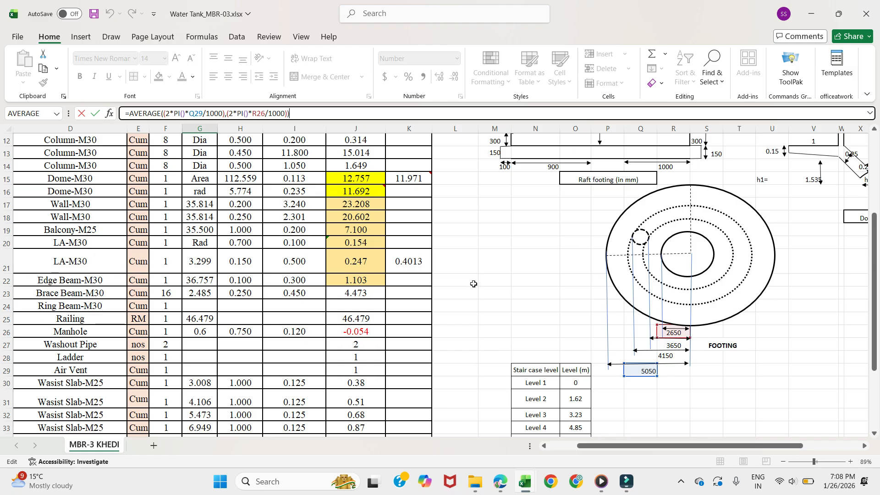
{"action": "scroll", "coordinate": [387, 283], "scroll_direction": "up", "scroll_amount": 3}
{"action": "key", "text": "Escape"}
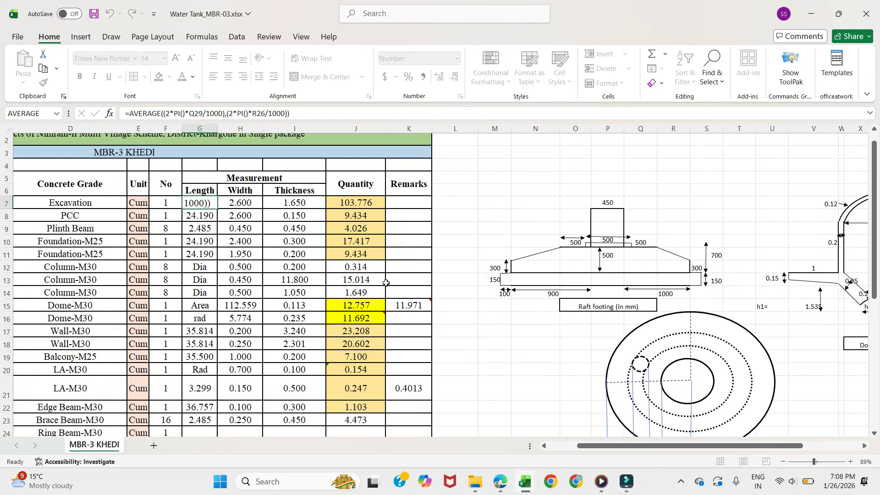
- Inspect the Excavation width formula in H7 and trace its references to the footing plan radii and the raft footing offset
{"action": "left_click", "coordinate": [247, 203]}
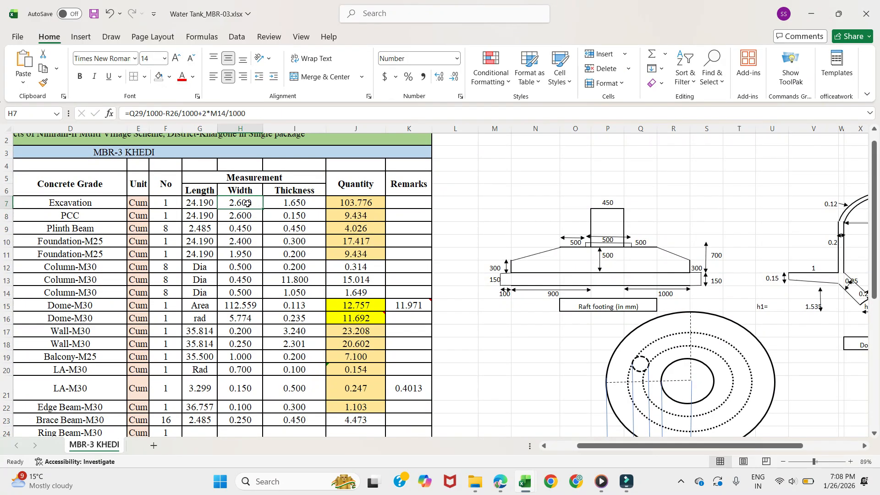
{"action": "left_click", "coordinate": [280, 116]}
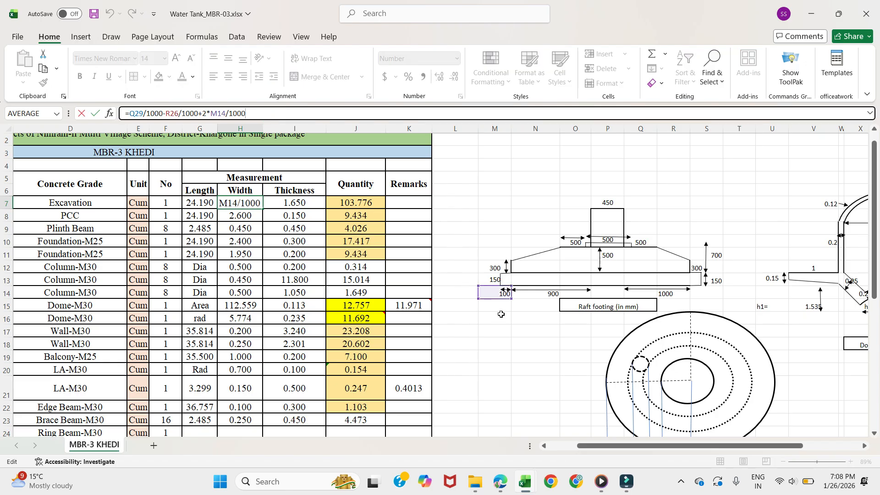
{"action": "scroll", "coordinate": [486, 357], "scroll_direction": "down", "scroll_amount": 3}
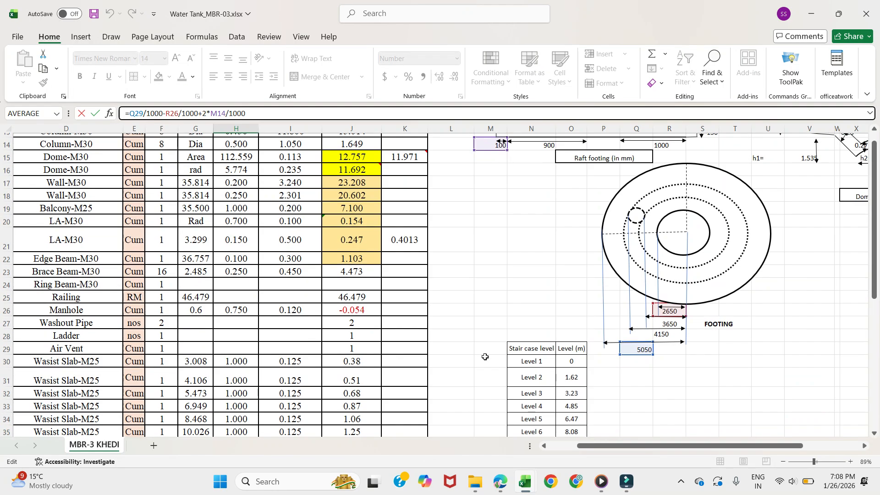
{"action": "scroll", "coordinate": [486, 357], "scroll_direction": "up", "scroll_amount": 1}
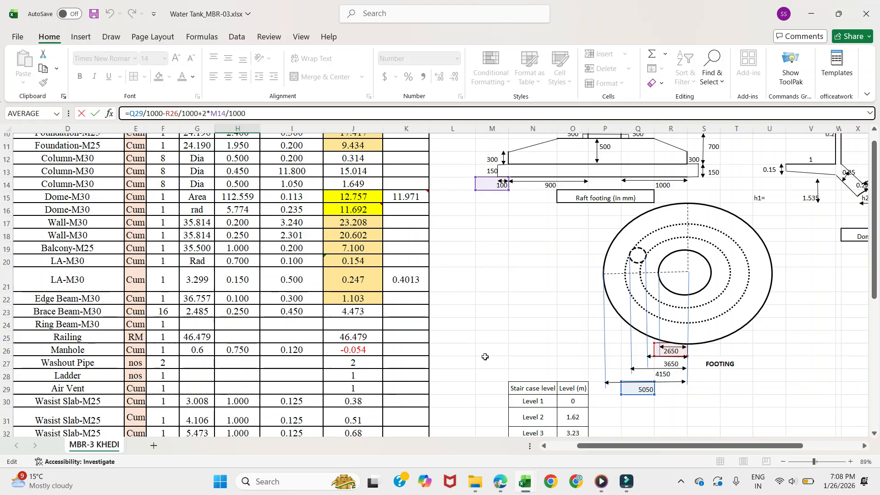
{"action": "scroll", "coordinate": [486, 357], "scroll_direction": "up", "scroll_amount": 1}
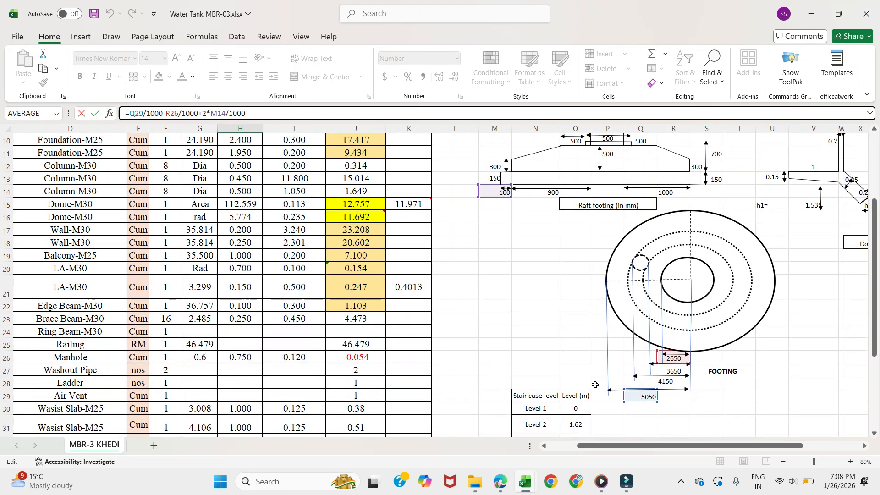
{"action": "scroll", "coordinate": [612, 397], "scroll_direction": "down", "scroll_amount": 1}
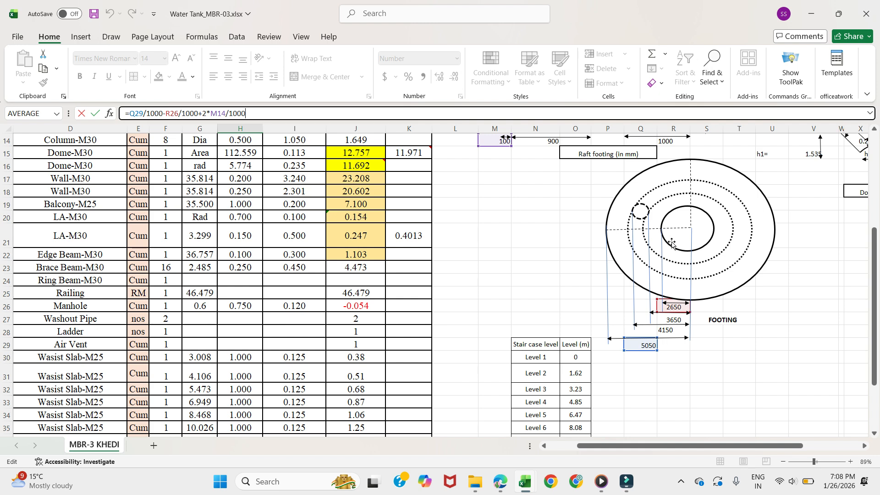
{"action": "scroll", "coordinate": [670, 243], "scroll_direction": "up", "scroll_amount": 2}
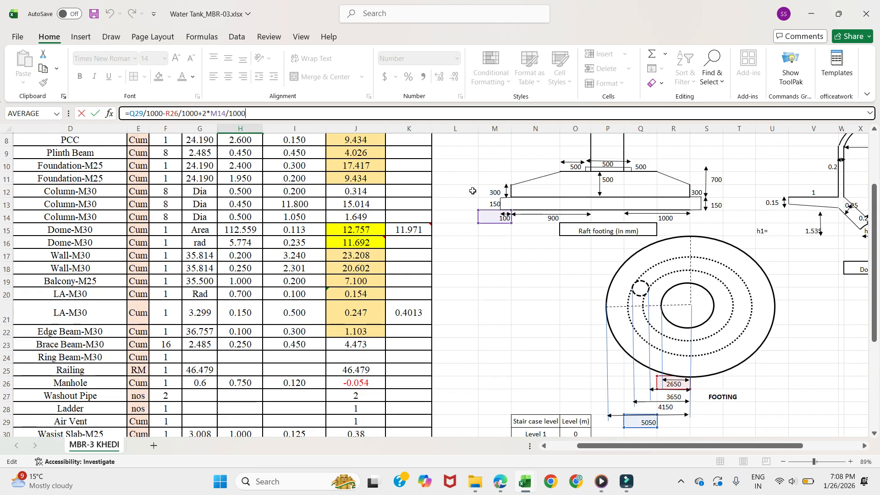
{"action": "scroll", "coordinate": [304, 157], "scroll_direction": "up", "scroll_amount": 2}
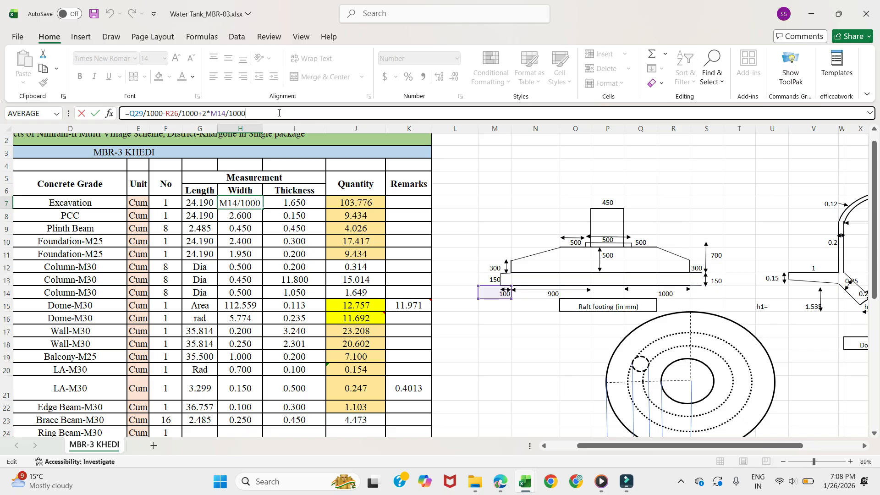
{"action": "left_click", "coordinate": [501, 362]}
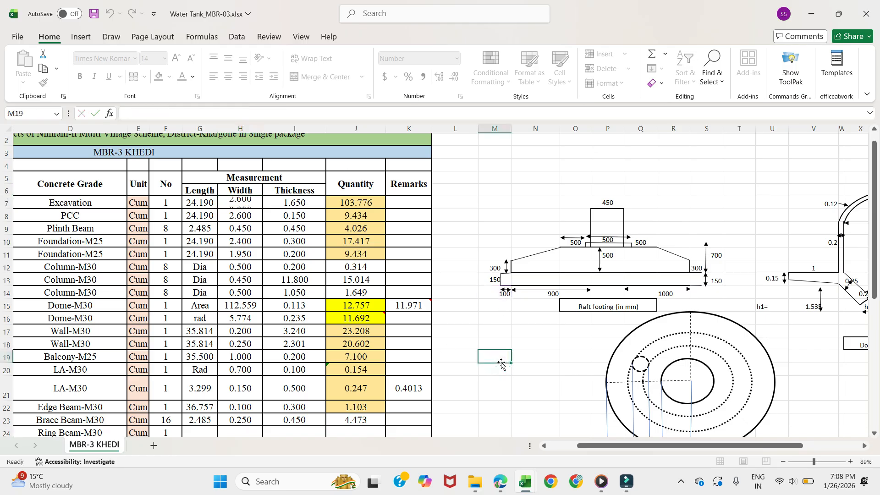
- Inspect the Excavation thickness formula in I7 and the quantity formula in J7, tracing the cells they reference
{"action": "left_click", "coordinate": [284, 205]}
{"action": "left_click", "coordinate": [231, 114]}
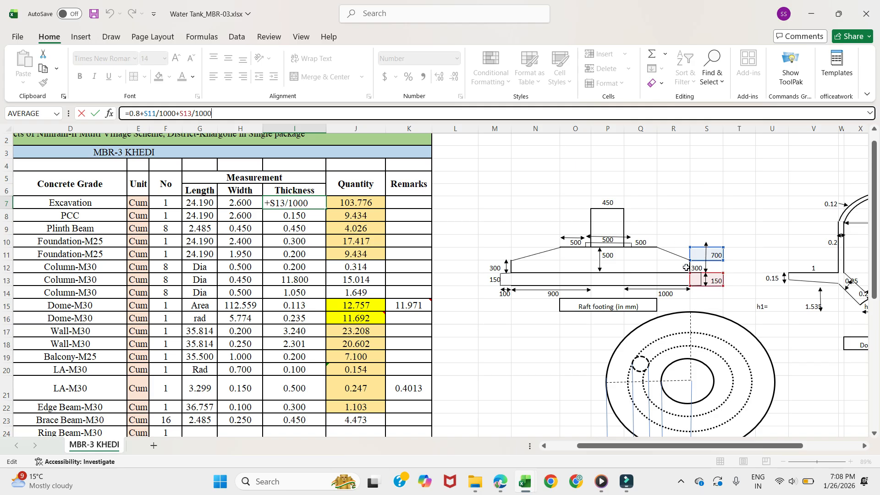
{"action": "left_click", "coordinate": [543, 217]}
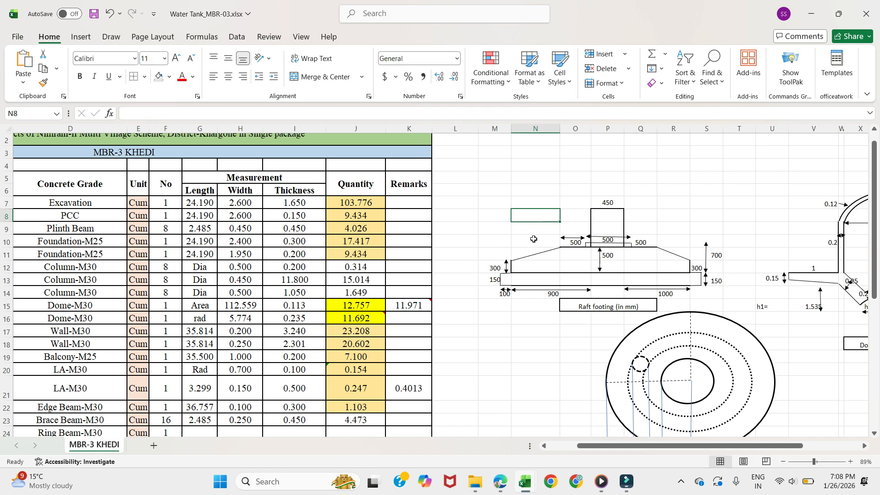
{"action": "left_click", "coordinate": [378, 204]}
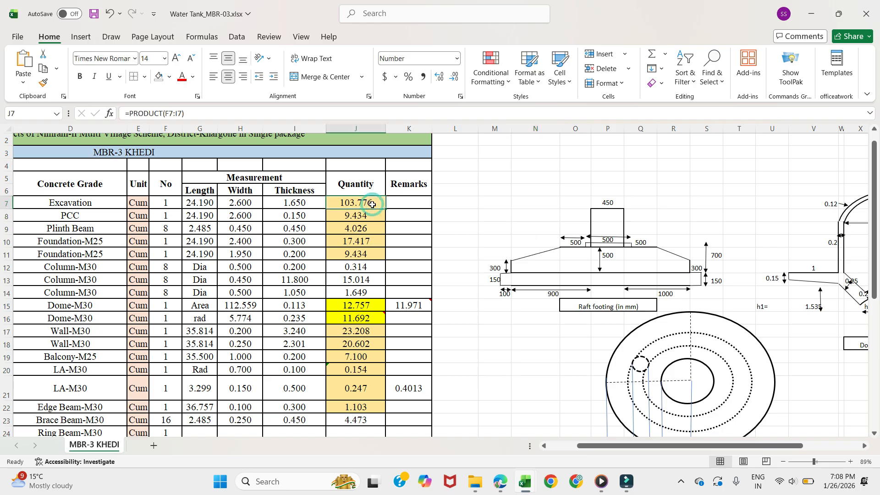
{"action": "left_click", "coordinate": [234, 115]}
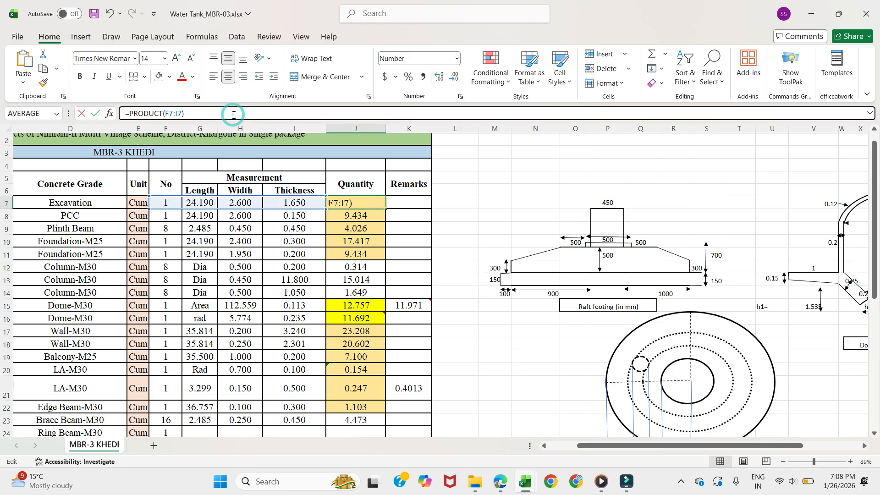
{"action": "left_click", "coordinate": [479, 219]}
- Compare the length formulas of the PCC, Plinth Beam and Foundation Rectangular Part rows in G8 to G10
{"action": "scroll", "coordinate": [358, 231], "scroll_direction": "left", "scroll_amount": 3}
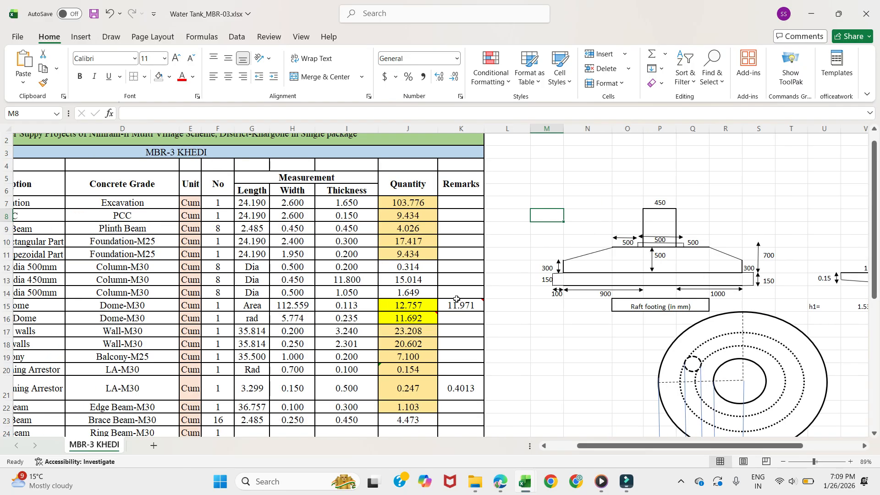
{"action": "left_click", "coordinate": [316, 214]}
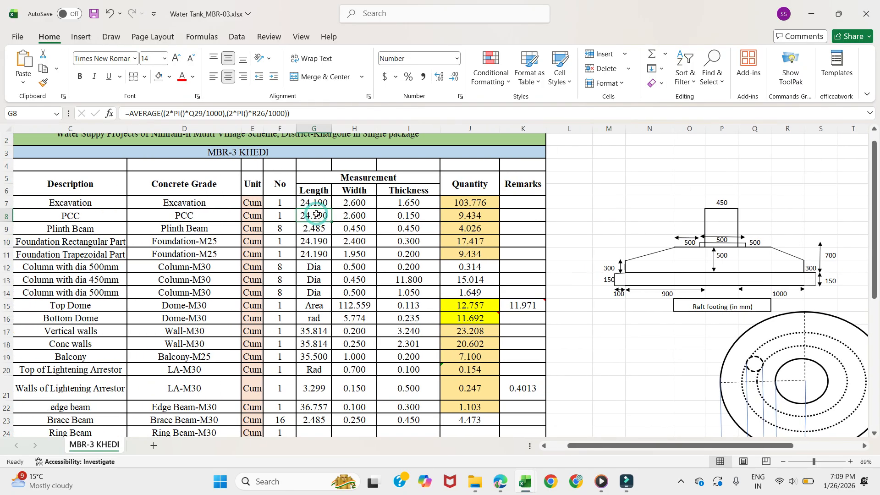
{"action": "scroll", "coordinate": [316, 214], "scroll_direction": "down", "scroll_amount": 3}
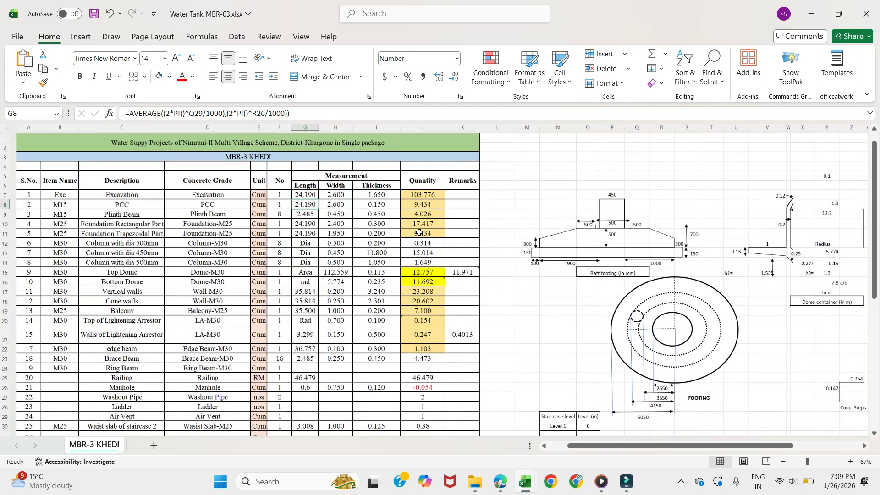
{"action": "key", "text": "Down"}
{"action": "key", "text": "Down"}
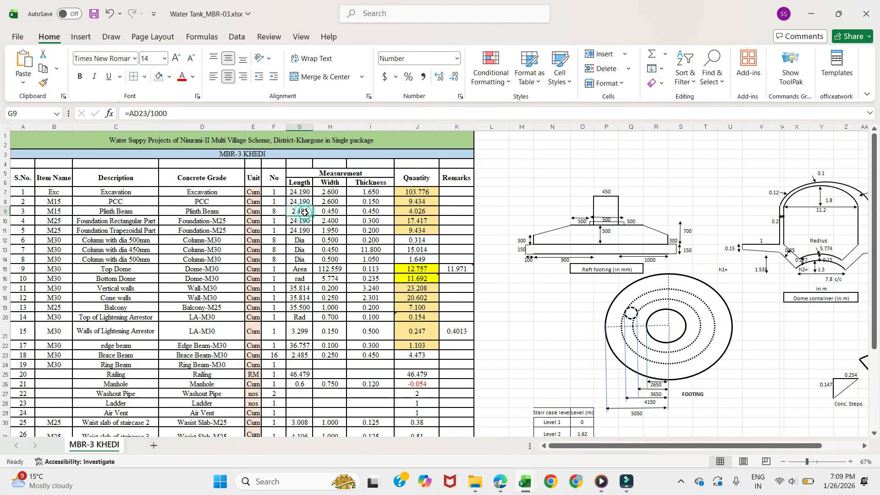
{"action": "key", "text": "Down"}
{"action": "key", "text": "Up"}
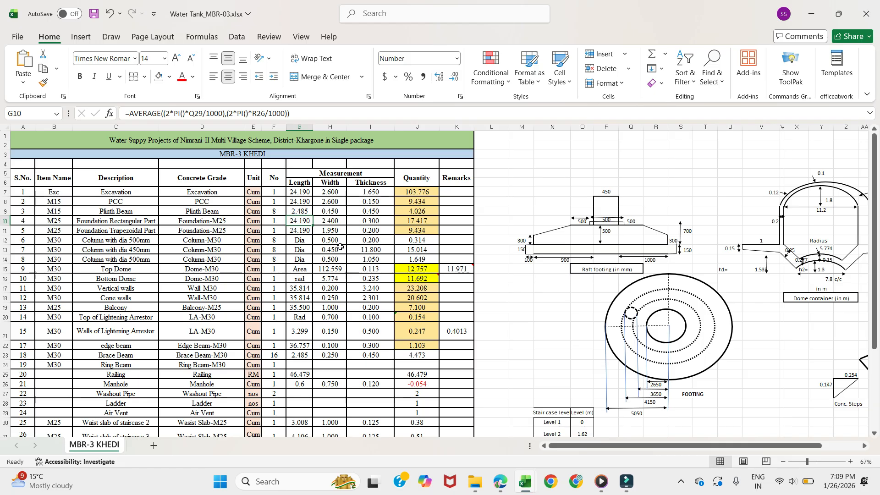
- Check the width formula of the first 500 mm diameter column in H12 and select the Top Dome remark in K15
{"action": "left_click", "coordinate": [316, 240]}
{"action": "scroll", "coordinate": [327, 337], "scroll_direction": "down", "scroll_amount": 1}
{"action": "scroll", "coordinate": [327, 336], "scroll_direction": "up", "scroll_amount": 3}
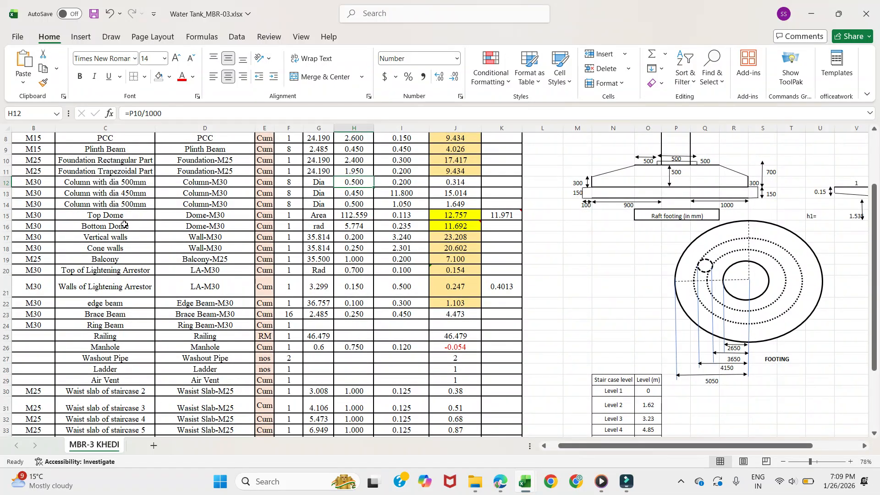
{"action": "scroll", "coordinate": [345, 263], "scroll_direction": "right", "scroll_amount": 1}
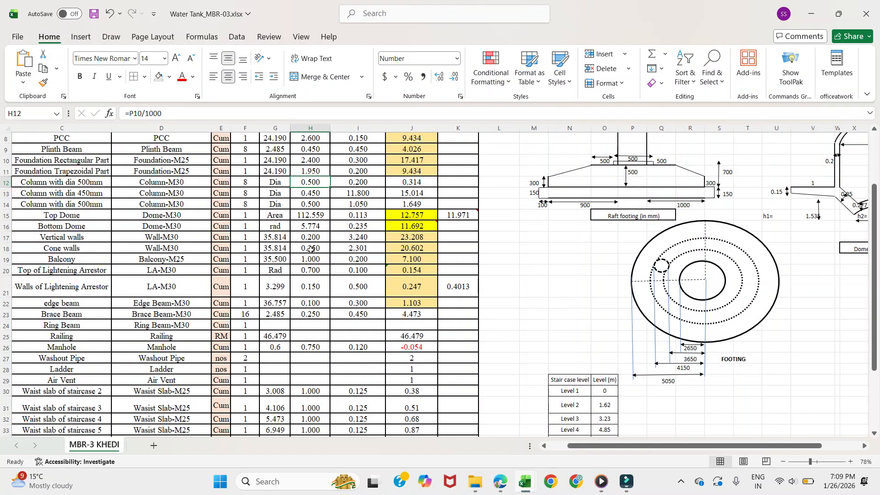
{"action": "left_click", "coordinate": [462, 216]}
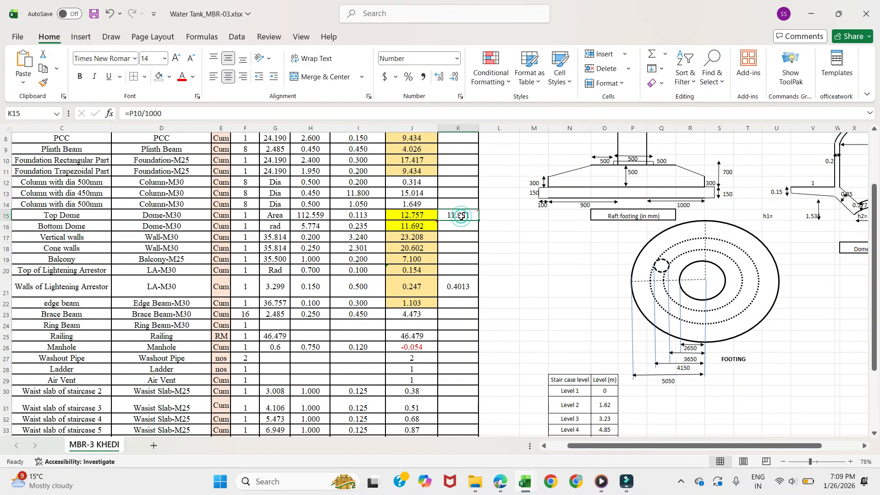
- Inspect the Top Dome remark formula in K15 and trace its references to the rise and diameter in the dome container sketch
{"action": "left_click", "coordinate": [243, 119]}
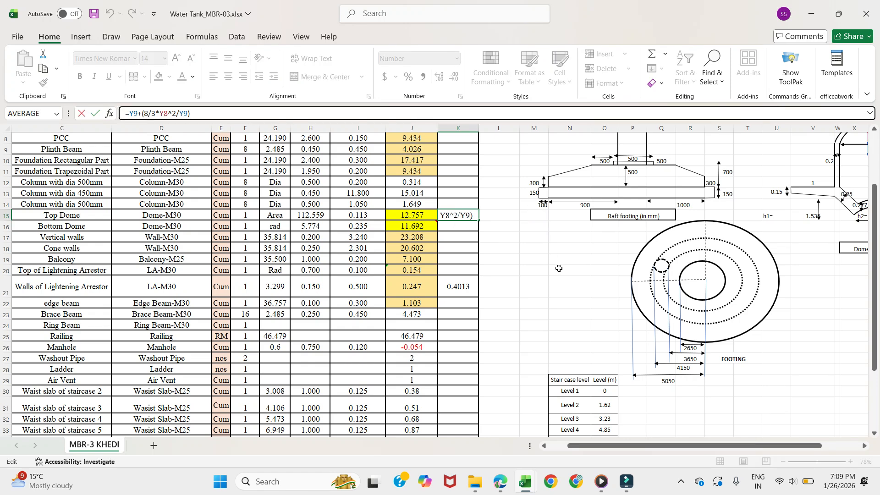
{"action": "scroll", "coordinate": [560, 268], "scroll_direction": "right", "scroll_amount": 5}
{"action": "scroll", "coordinate": [559, 270], "scroll_direction": "up", "scroll_amount": 3}
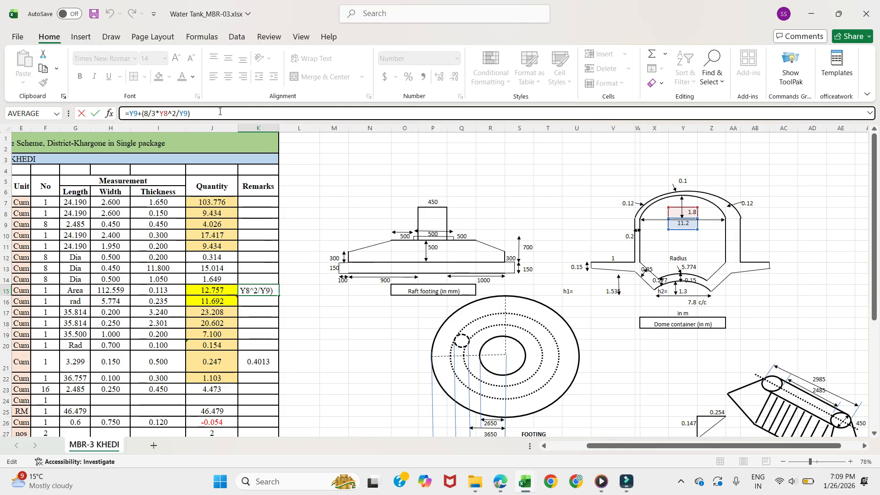
{"action": "scroll", "coordinate": [288, 284], "scroll_direction": "left", "scroll_amount": 1}
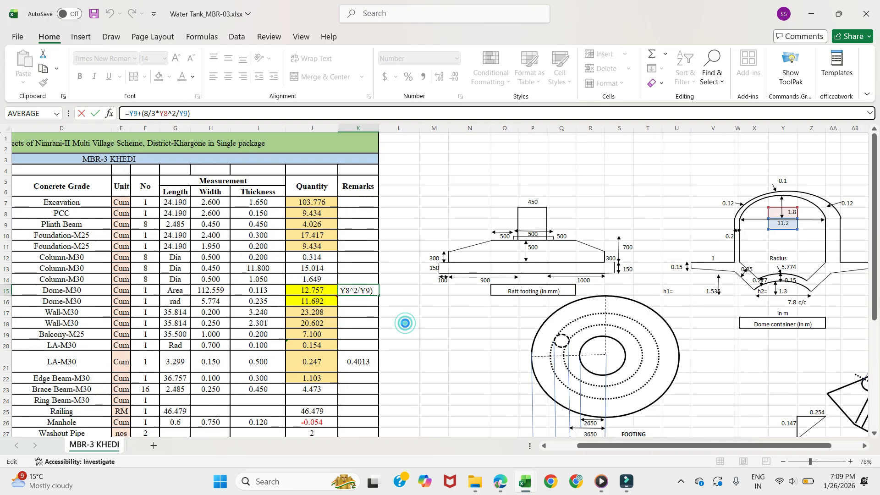
{"action": "left_click", "coordinate": [405, 323]}
- Check the Bottom Dome quantity formula in J16 against its row in the estimate
{"action": "left_click", "coordinate": [307, 301]}
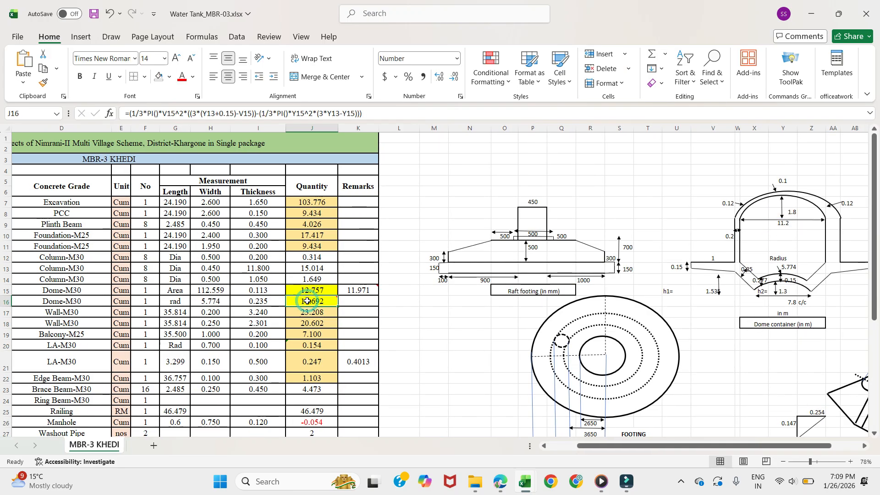
{"action": "scroll", "coordinate": [307, 301], "scroll_direction": "left", "scroll_amount": 1}
{"action": "scroll", "coordinate": [307, 301], "scroll_direction": "left", "scroll_amount": 1}
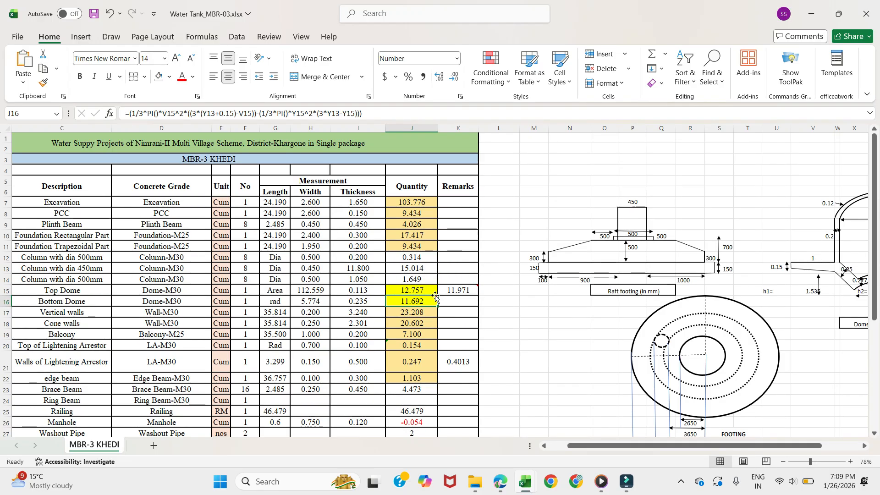
{"action": "mouse_move", "coordinate": [438, 300]}
{"action": "scroll", "coordinate": [258, 292], "scroll_direction": "down", "scroll_amount": 1}
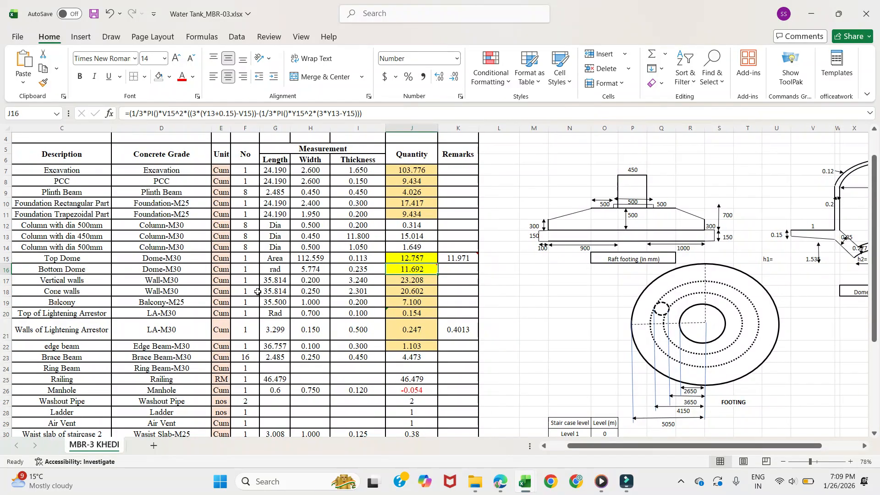
- Inspect the Vertical walls length formula in G17 and trace its references to the dome container's diameter and wall thickness
{"action": "left_click", "coordinate": [277, 280]}
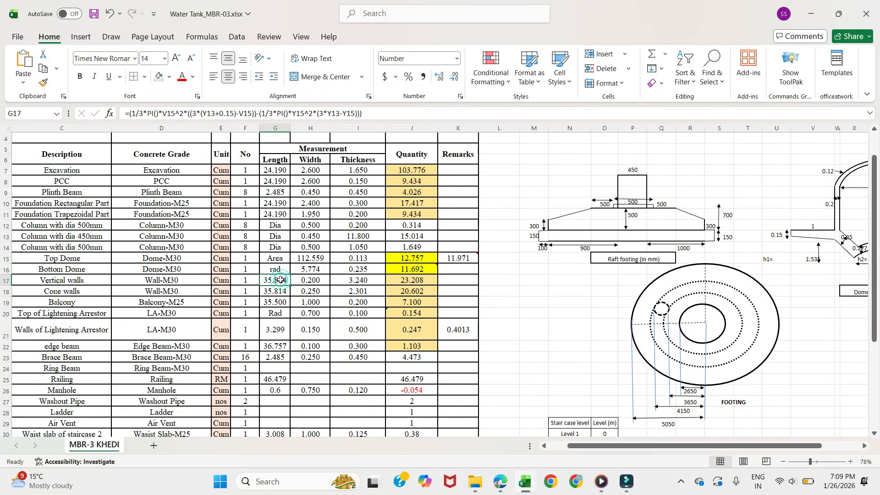
{"action": "left_click", "coordinate": [311, 112]}
{"action": "scroll", "coordinate": [505, 275], "scroll_direction": "right", "scroll_amount": 3}
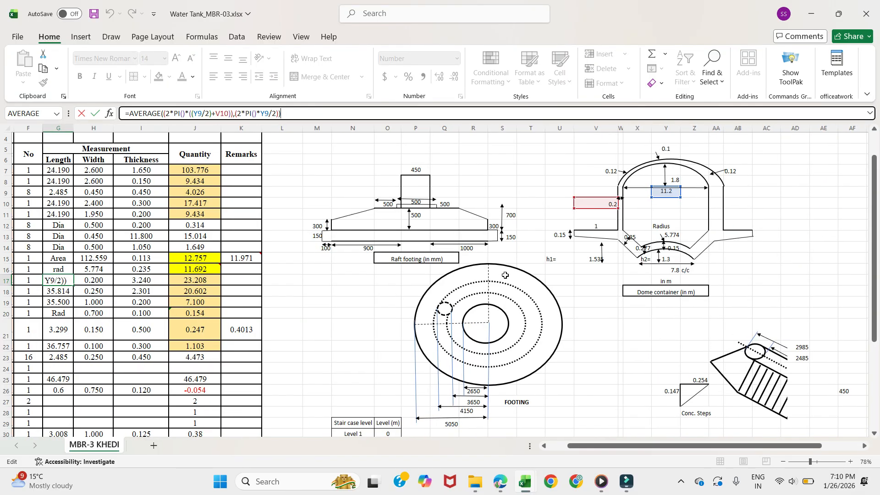
{"action": "scroll", "coordinate": [506, 275], "scroll_direction": "left", "scroll_amount": 2}
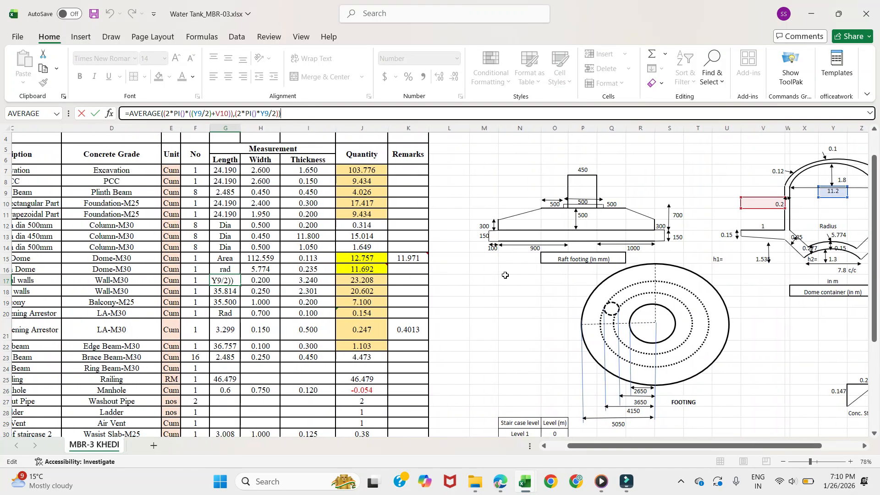
{"action": "scroll", "coordinate": [505, 275], "scroll_direction": "left", "scroll_amount": 1}
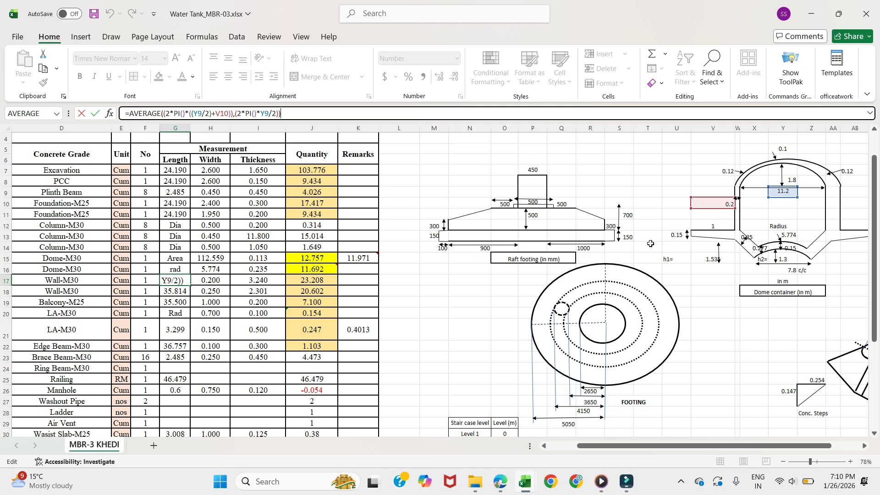
{"action": "left_click", "coordinate": [441, 329]}
- Check the Cone walls length in G18, the wall width formulas in H17 and H18, and the Cone walls thickness in I18
{"action": "scroll", "coordinate": [266, 337], "scroll_direction": "left", "scroll_amount": 2}
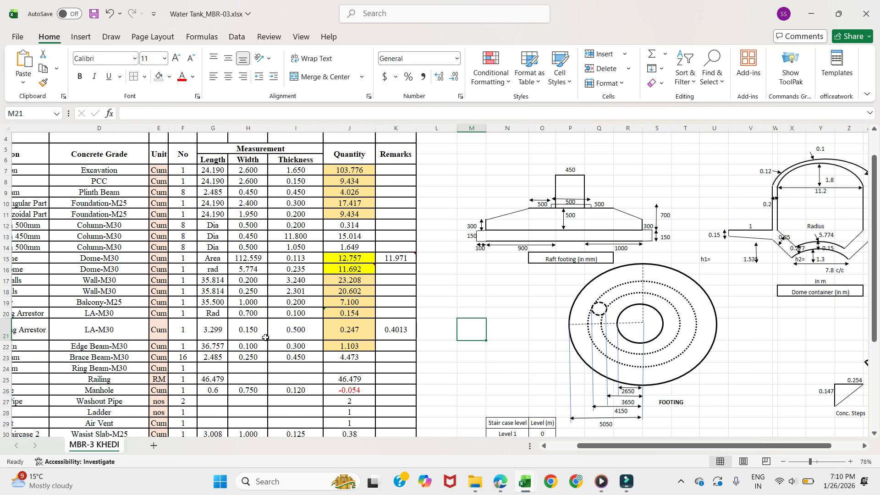
{"action": "scroll", "coordinate": [265, 337], "scroll_direction": "left", "scroll_amount": 2}
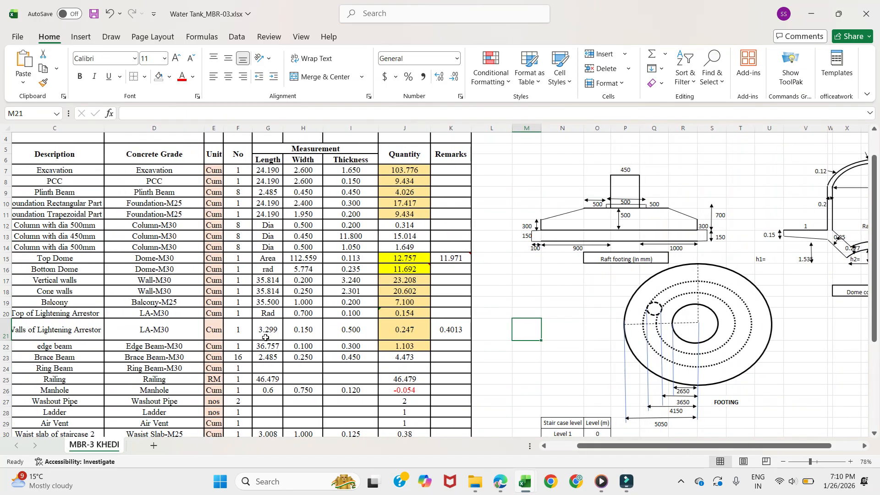
{"action": "left_click", "coordinate": [285, 292]}
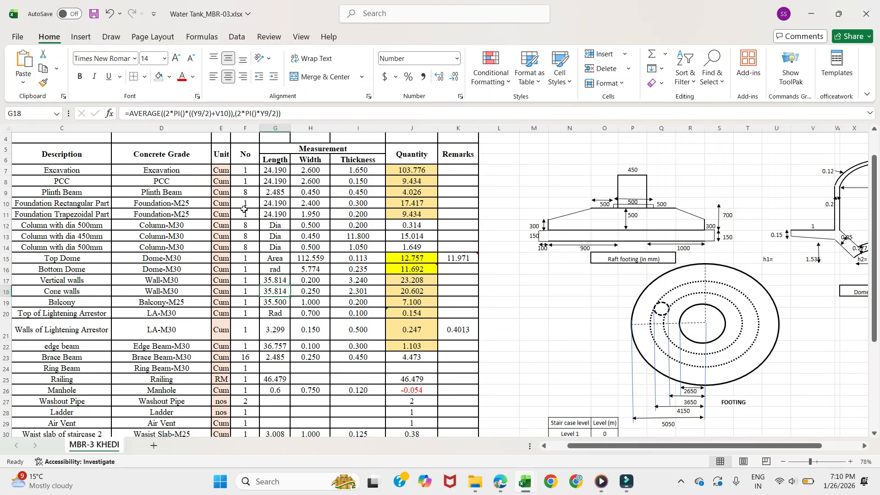
{"action": "left_click", "coordinate": [318, 280]}
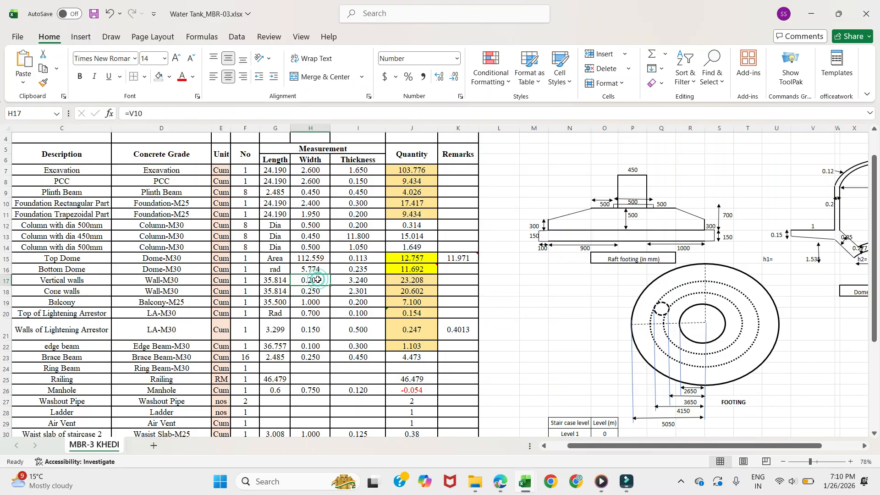
{"action": "key", "text": "Down"}
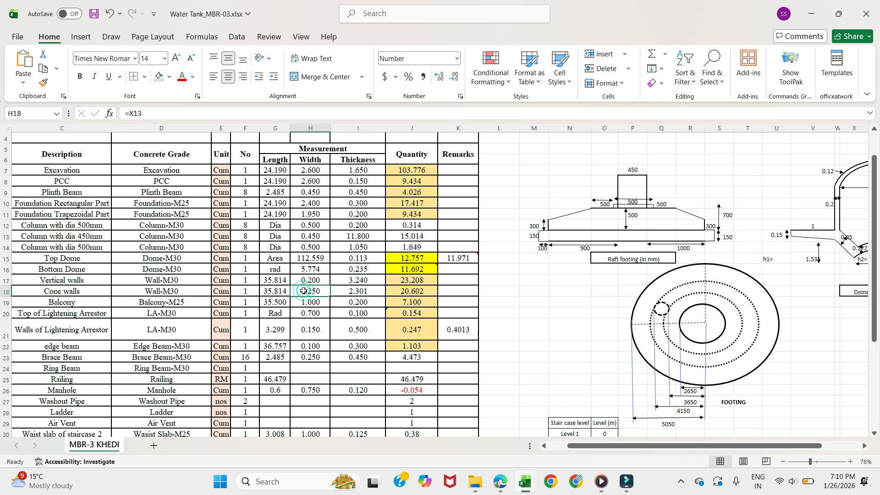
{"action": "left_click", "coordinate": [332, 293]}
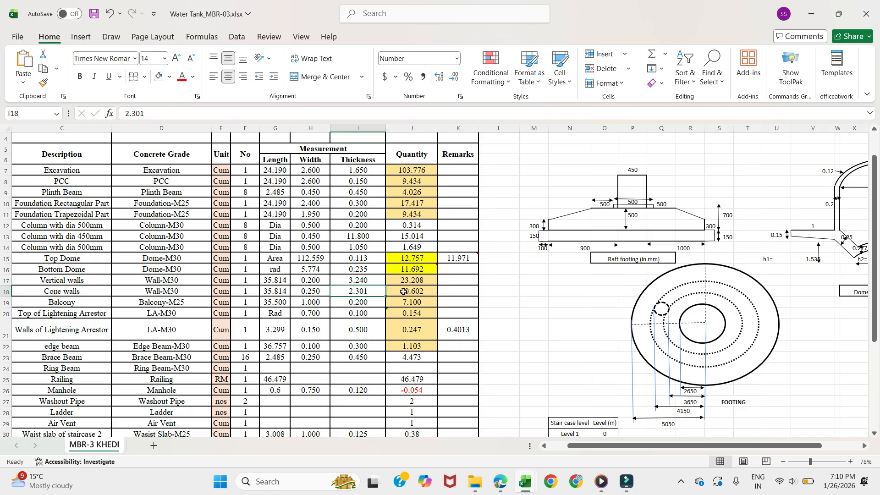
{"action": "left_click", "coordinate": [500, 305]}
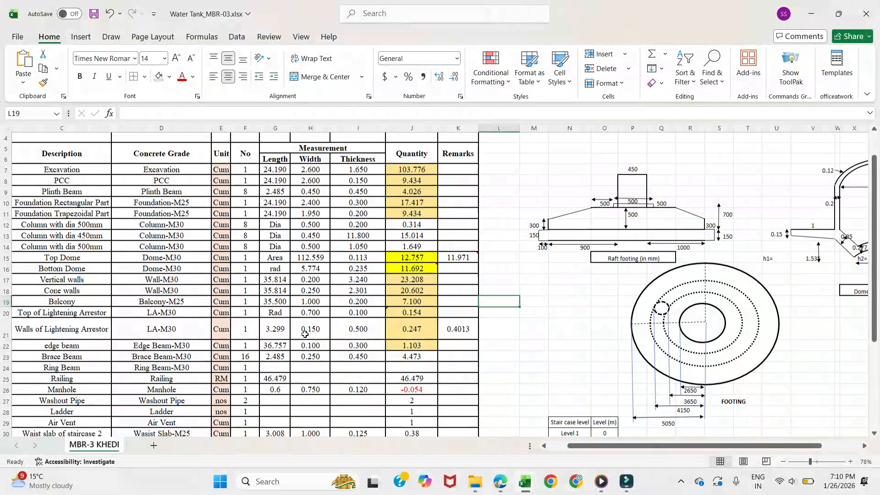
- Review the remaining estimate rows down to Landing alongside the staircase level table and the steps, flight and landing sketches
{"action": "scroll", "coordinate": [305, 335], "scroll_direction": "down", "scroll_amount": 1}
{"action": "scroll", "coordinate": [304, 335], "scroll_direction": "down", "scroll_amount": 1}
{"action": "scroll", "coordinate": [305, 334], "scroll_direction": "up", "scroll_amount": 1}
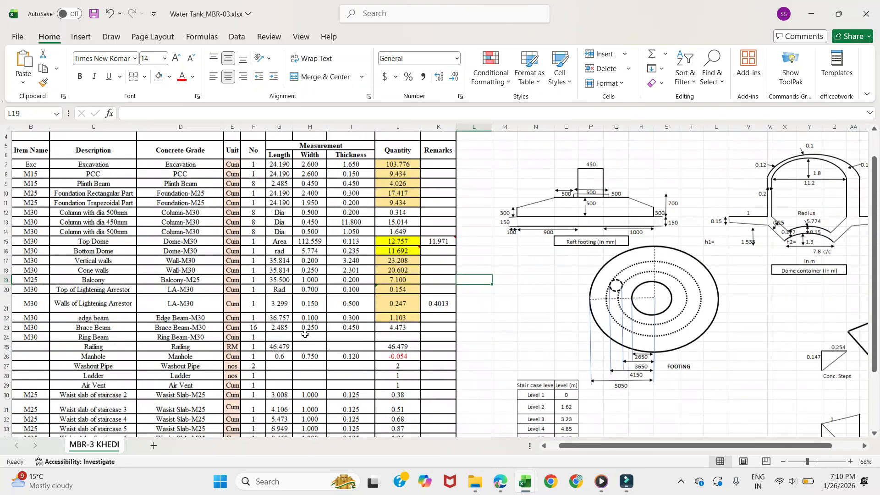
{"action": "scroll", "coordinate": [305, 335], "scroll_direction": "down", "scroll_amount": 2}
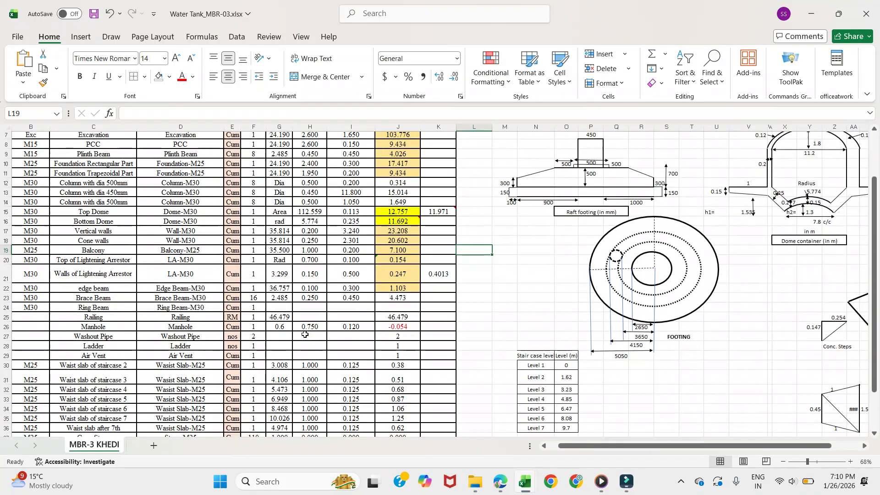
{"action": "scroll", "coordinate": [305, 335], "scroll_direction": "down", "scroll_amount": 1}
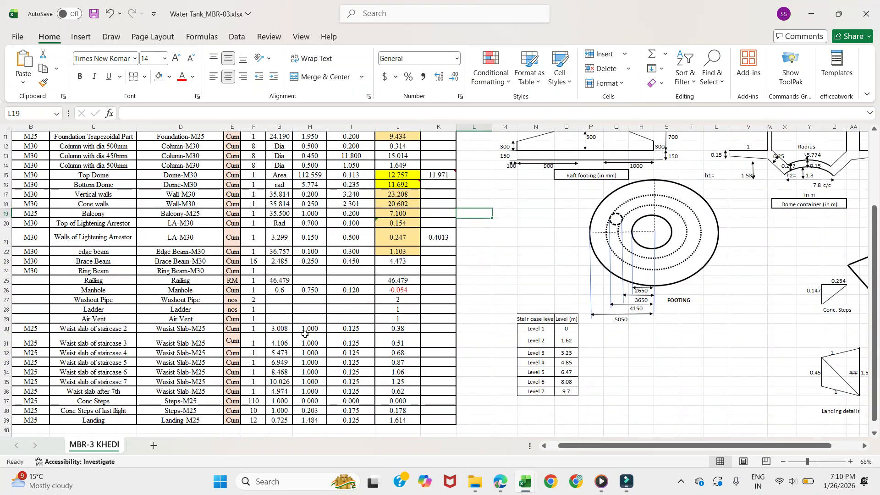
{"action": "scroll", "coordinate": [305, 335], "scroll_direction": "right", "scroll_amount": 2}
{"action": "scroll", "coordinate": [305, 335], "scroll_direction": "right", "scroll_amount": 1}
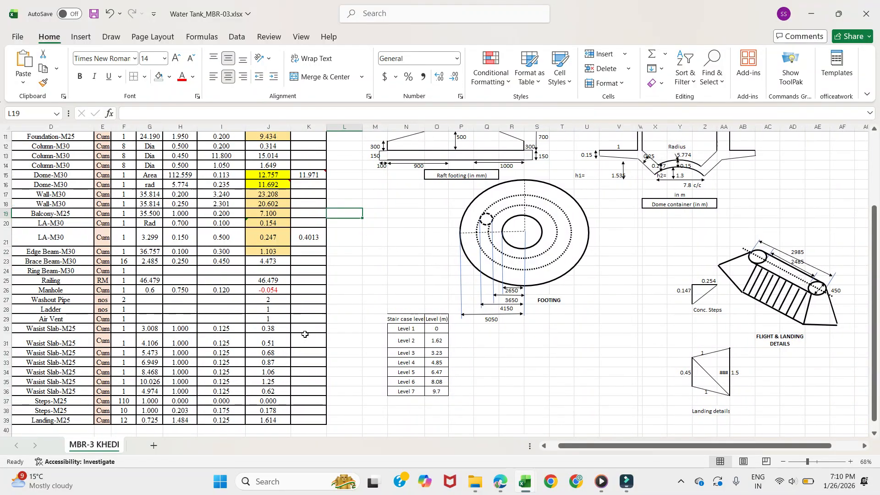
{"action": "scroll", "coordinate": [304, 335], "scroll_direction": "left", "scroll_amount": 3}
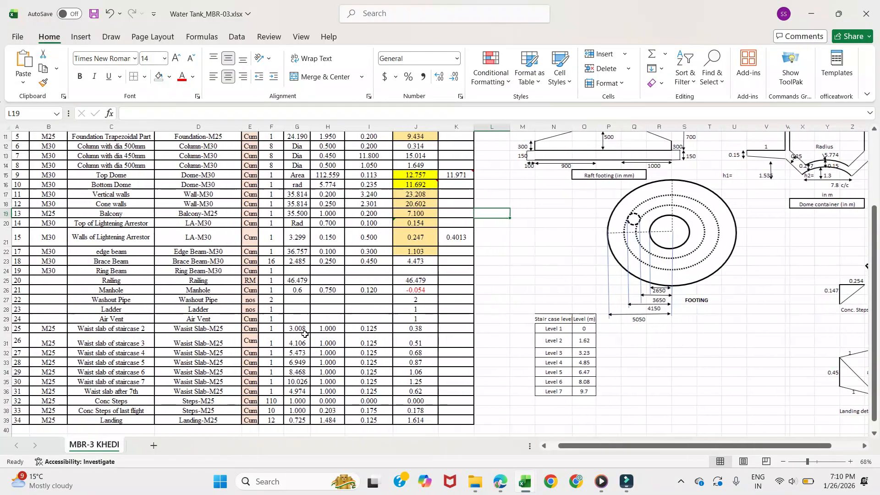
{"action": "scroll", "coordinate": [305, 335], "scroll_direction": "right", "scroll_amount": 1}
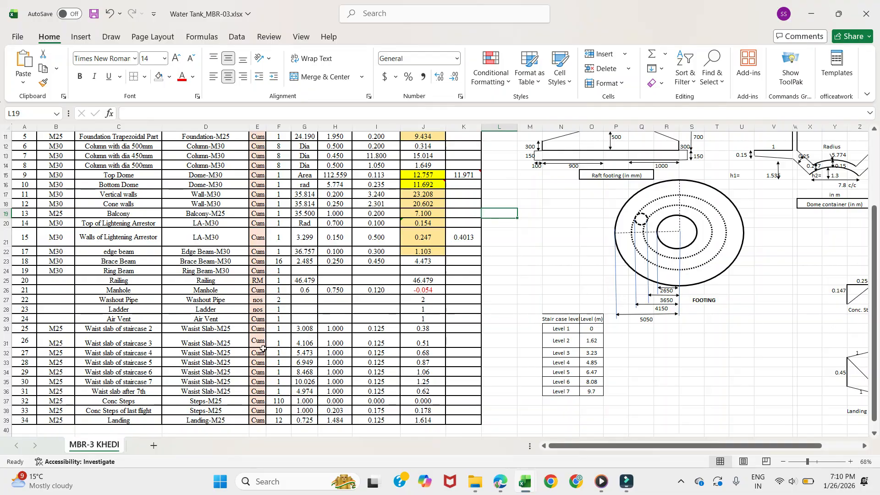
{"action": "scroll", "coordinate": [312, 293], "scroll_direction": "down", "scroll_amount": 2}
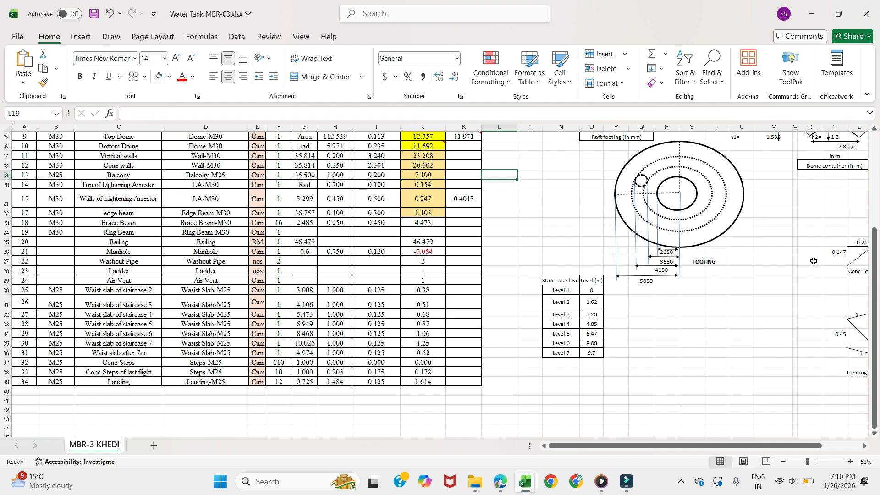
{"action": "scroll", "coordinate": [814, 259], "scroll_direction": "up", "scroll_amount": 5}
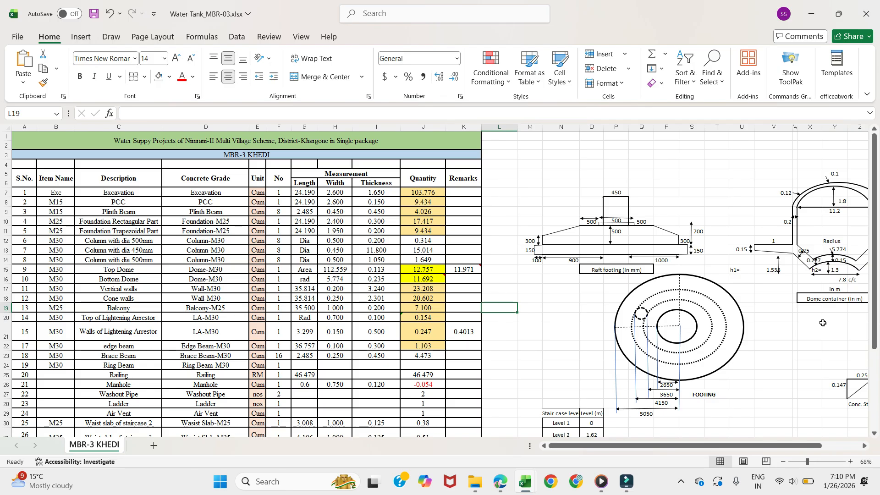
- Look over the whole estimate beside its sketches, and switch to Wondershare Filmora
{"action": "left_click", "coordinate": [497, 354]}
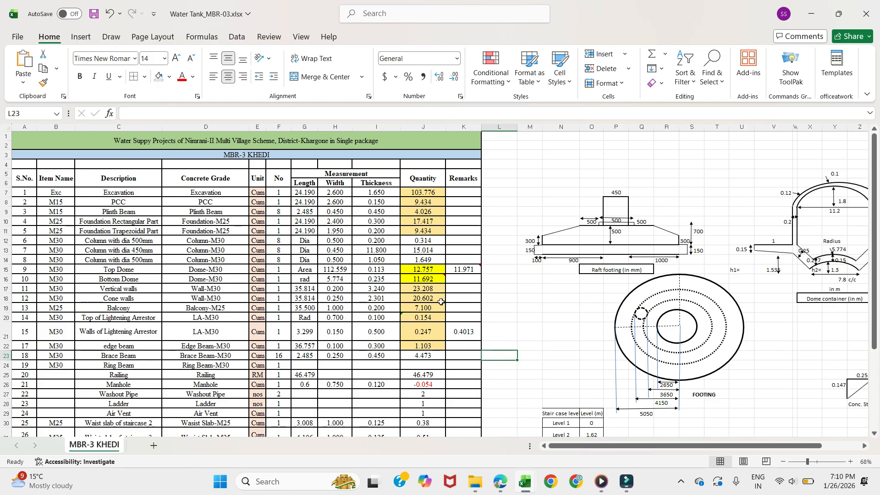
{"action": "scroll", "coordinate": [441, 302], "scroll_direction": "down", "scroll_amount": 3}
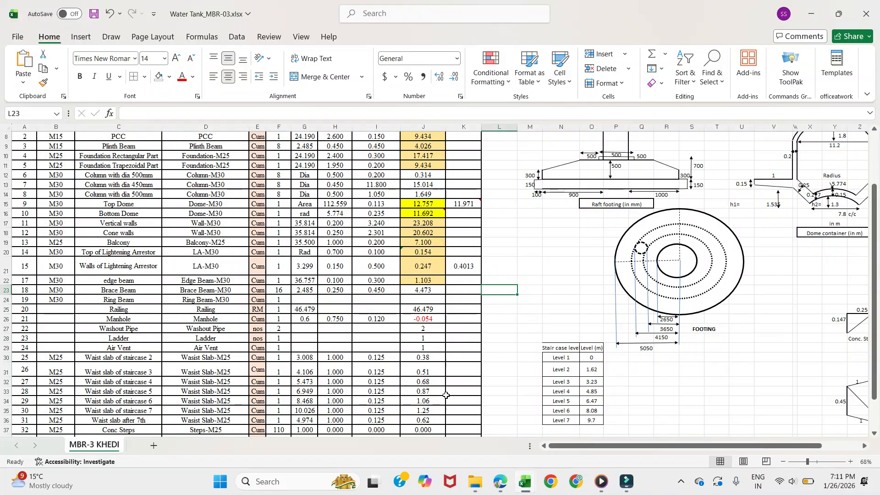
{"action": "scroll", "coordinate": [522, 382], "scroll_direction": "down", "scroll_amount": 1}
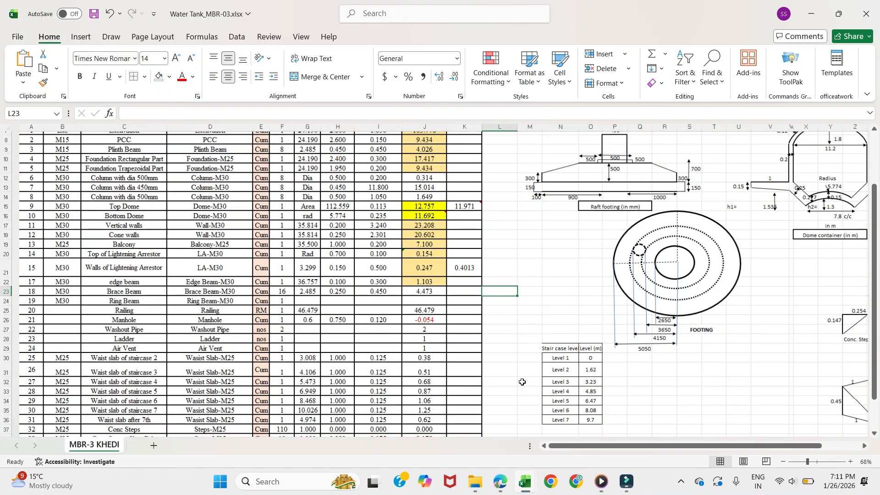
{"action": "scroll", "coordinate": [523, 381], "scroll_direction": "down", "scroll_amount": 2}
{"action": "mouse_move", "coordinate": [624, 486]}
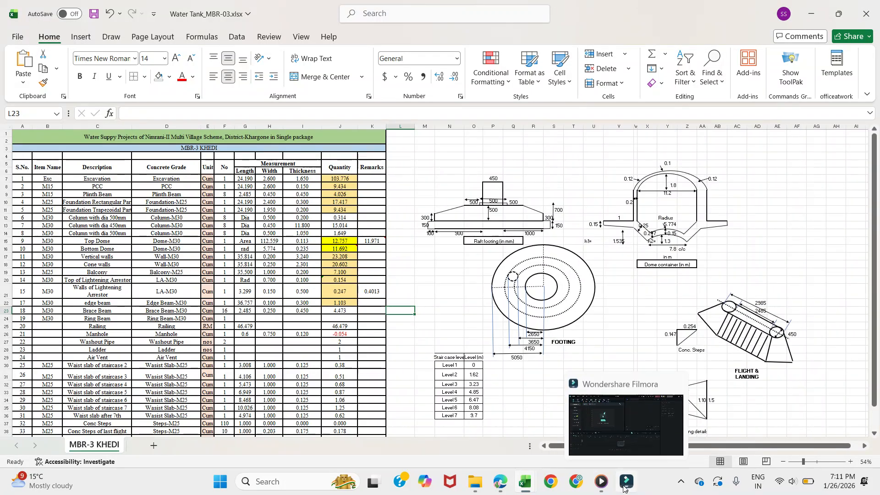
{"action": "left_click", "coordinate": [636, 430]}
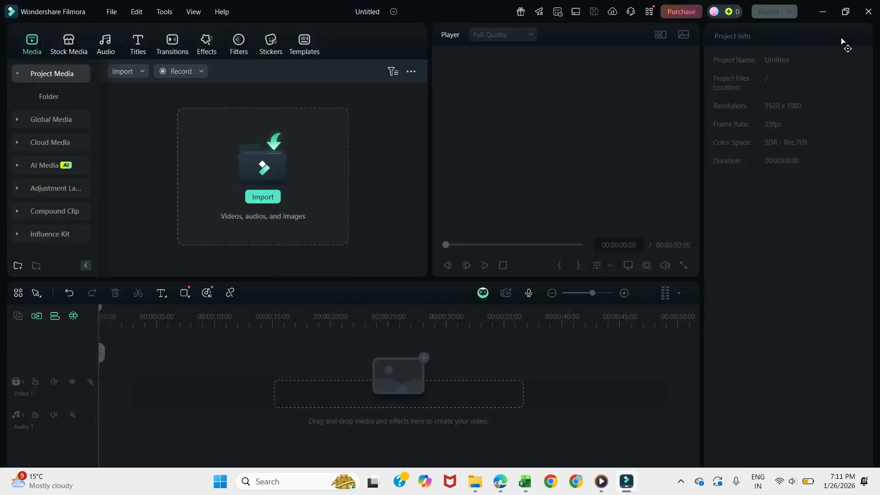